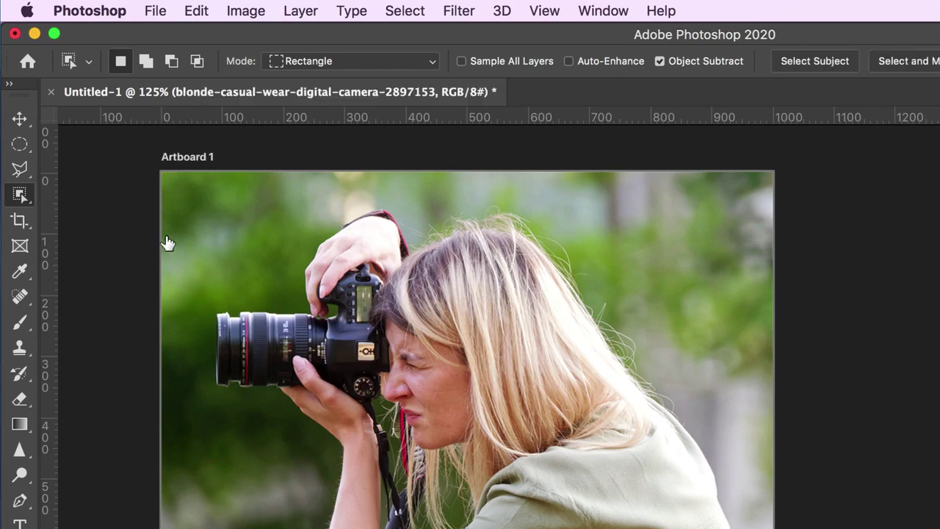
- Draw a rectangle covering the whole artboard canvas
{"action": "left_click", "coordinate": [193, 206]}
{"action": "left_click_drag", "start_coordinate": [192, 206], "coordinate": [396, 434]}
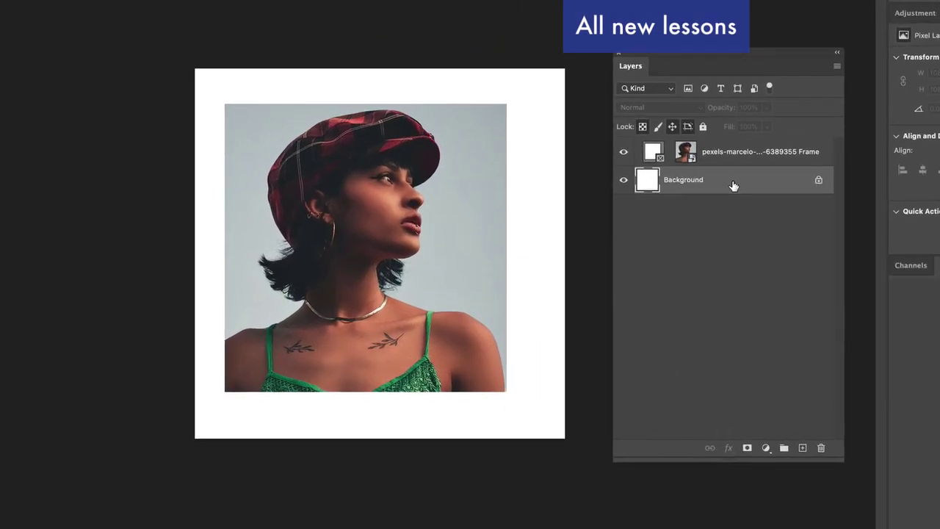
{"action": "left_click_drag", "start_coordinate": [190, 63], "coordinate": [567, 441]}
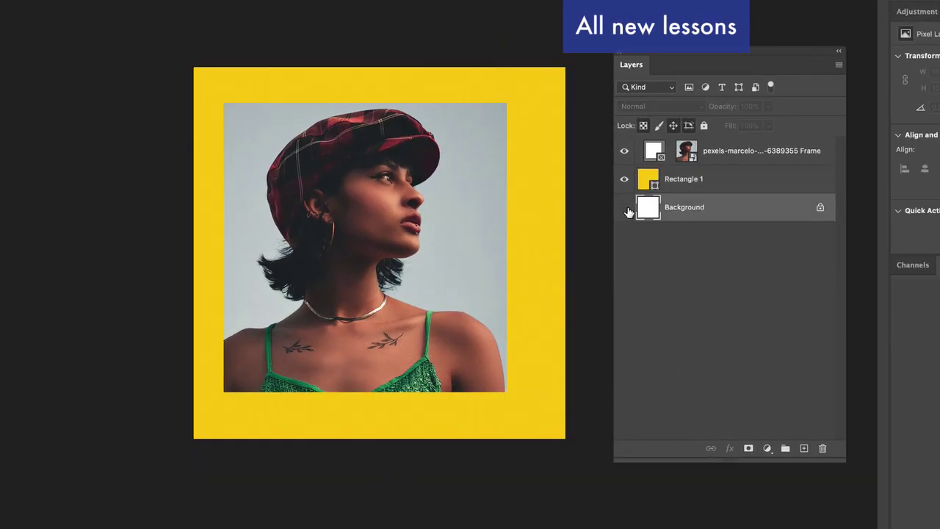
- Recolor Rectangle 1's fill to a brownish red sampled from the photo
{"action": "left_click", "coordinate": [686, 185]}
{"action": "double_click", "coordinate": [648, 181]}
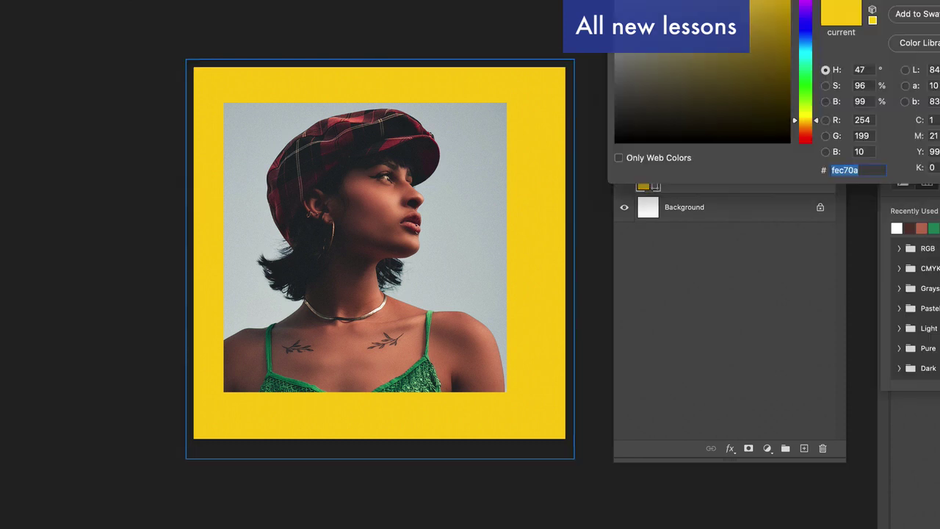
{"action": "left_click", "coordinate": [396, 213]}
{"action": "left_click", "coordinate": [470, 182]}
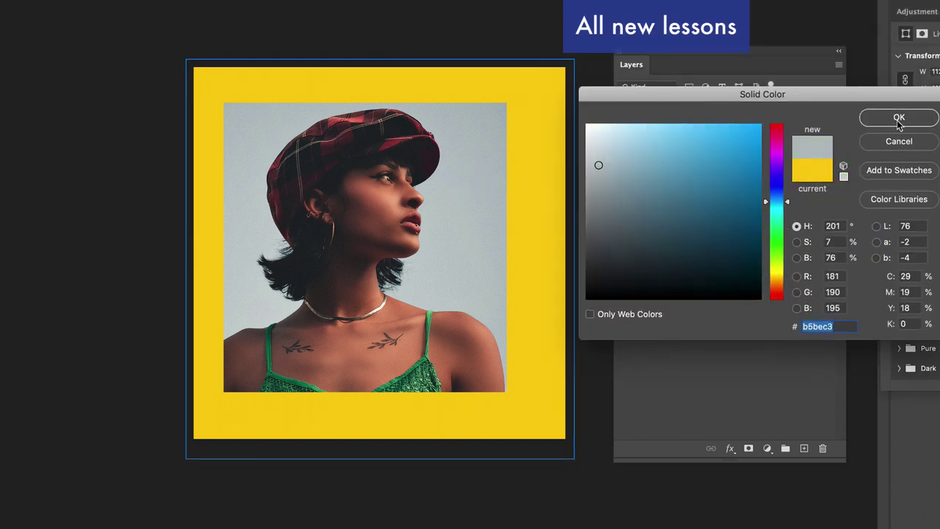
{"action": "left_click", "coordinate": [456, 327]}
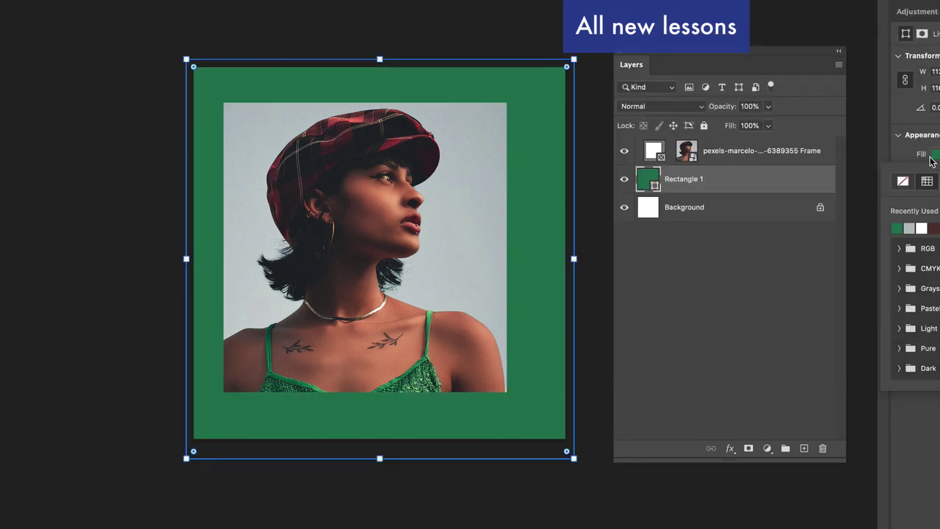
{"action": "left_click", "coordinate": [937, 178]}
{"action": "left_click", "coordinate": [394, 187]}
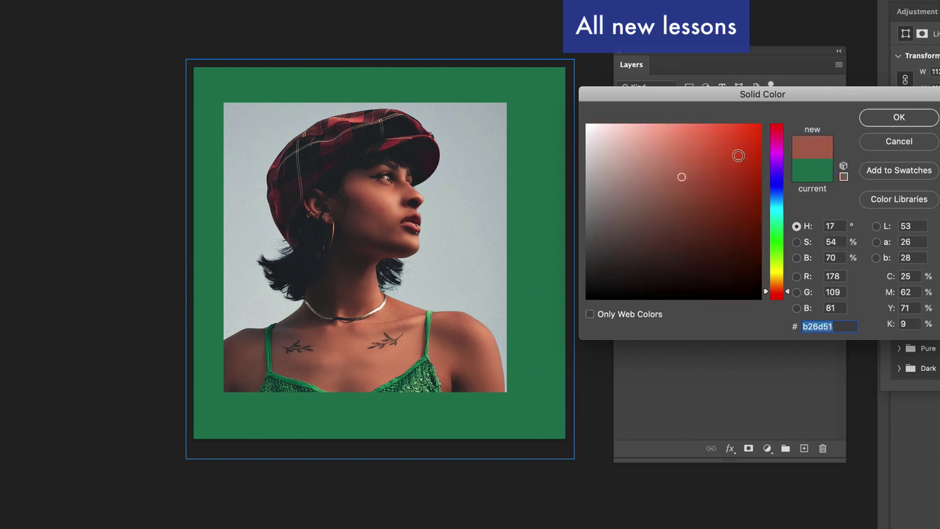
{"action": "left_click", "coordinate": [899, 117]}
{"action": "left_click", "coordinate": [676, 210]}
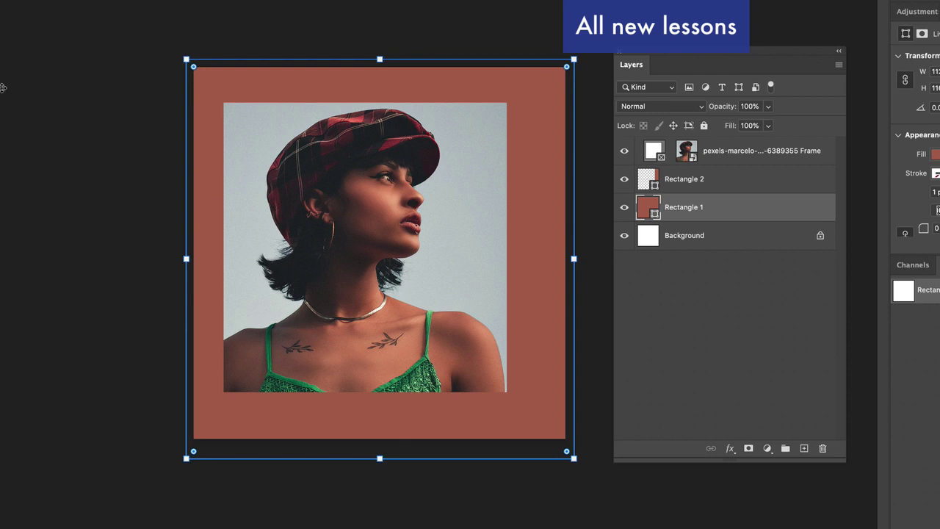
- Add the caption 'live life to the' and 'fullest' below her face and enlarge it
{"action": "left_click", "coordinate": [289, 418]}
{"action": "type", "text": "LIVE"}
{"action": "key", "text": "BackSpace"}
{"action": "key", "text": "BackSpace"}
{"action": "key", "text": "BackSpace"}
{"action": "key", "text": "BackSpace"}
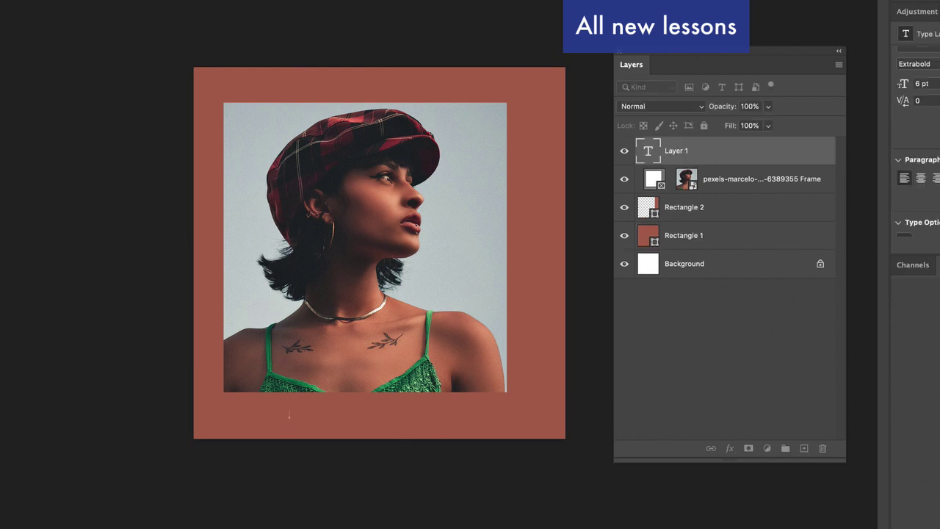
{"action": "type", "text": "live life to the"}
{"action": "key", "text": "ctrl+a"}
{"action": "left_click_drag", "start_coordinate": [351, 414], "coordinate": [451, 334]}
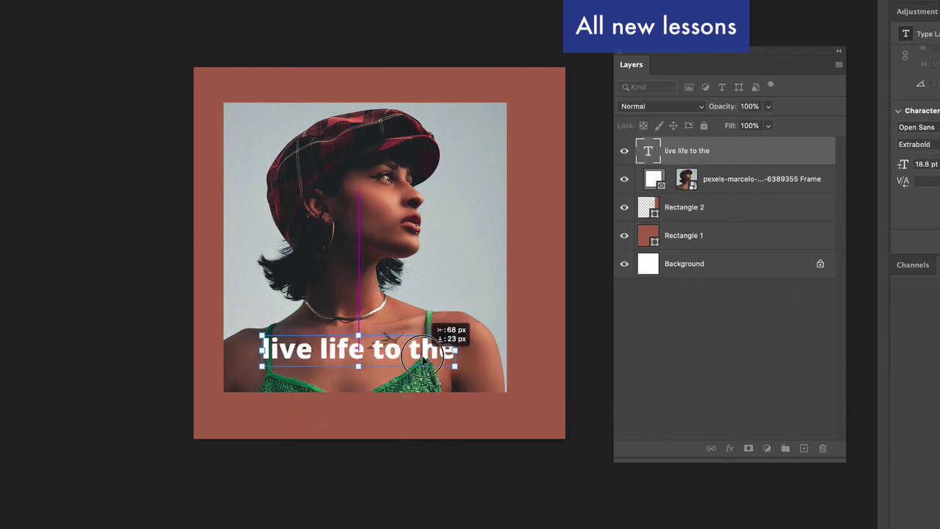
{"action": "left_click_drag", "start_coordinate": [367, 346], "coordinate": [504, 384]}
{"action": "type", "text": "fullest"}
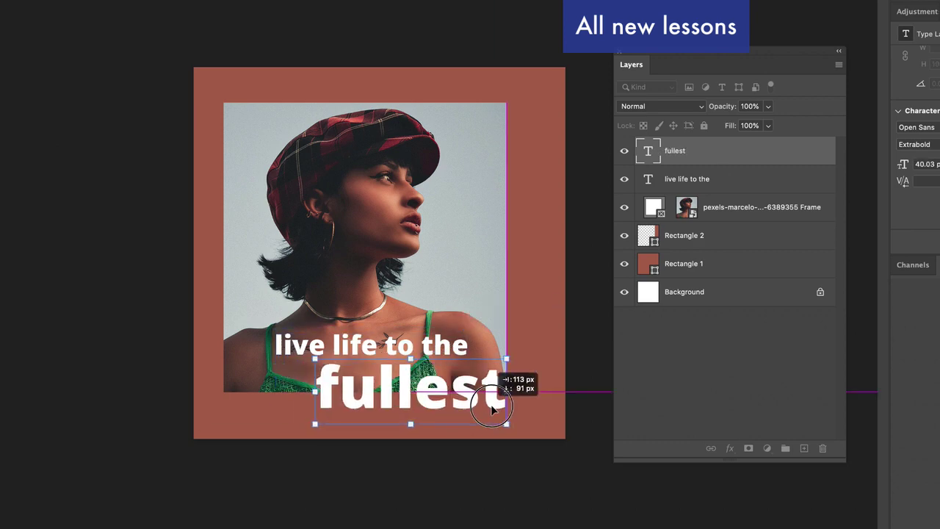
{"action": "key", "text": "ctrl+plus"}
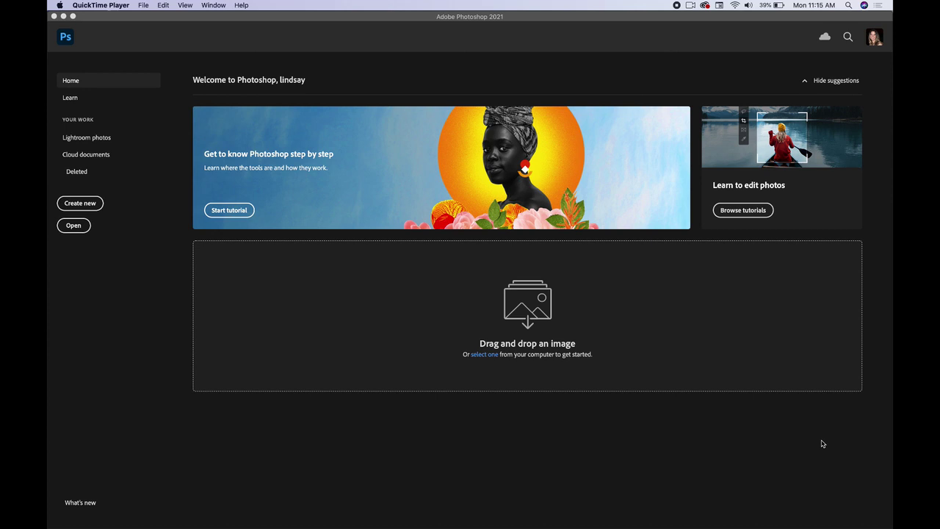
- Bring Photoshop forward and choose Create new on the Home screen
{"action": "left_click", "coordinate": [164, 225]}
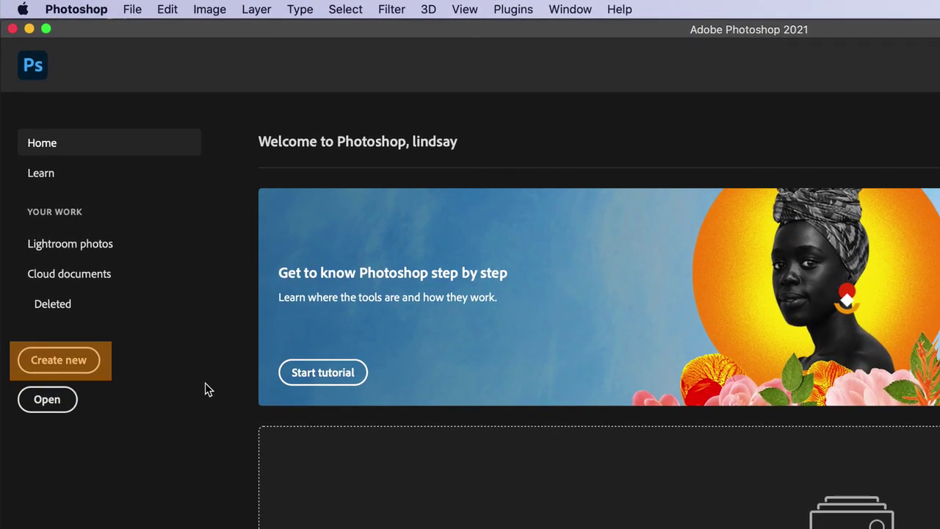
{"action": "left_click", "coordinate": [74, 365]}
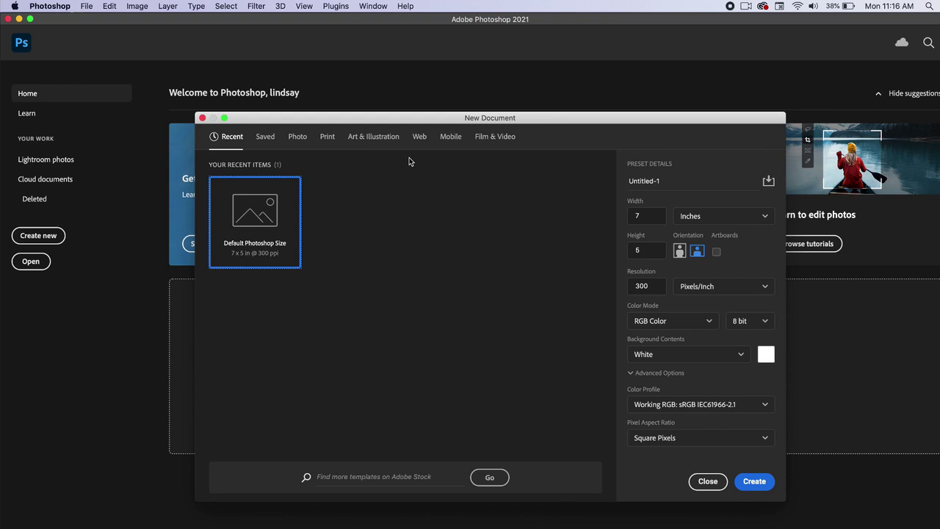
- Switch the New Document units to Pixels and set Width and Height to 1080
{"action": "left_click", "coordinate": [705, 216]}
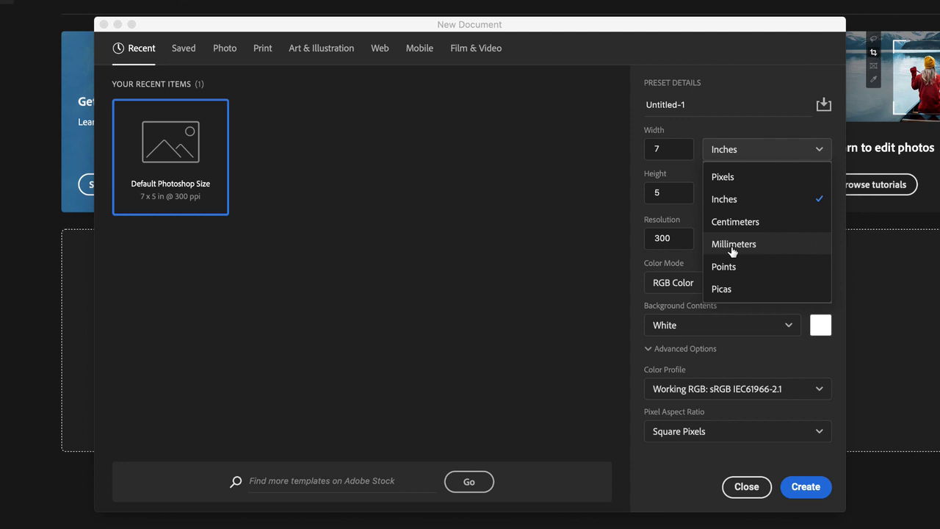
{"action": "left_click", "coordinate": [771, 187]}
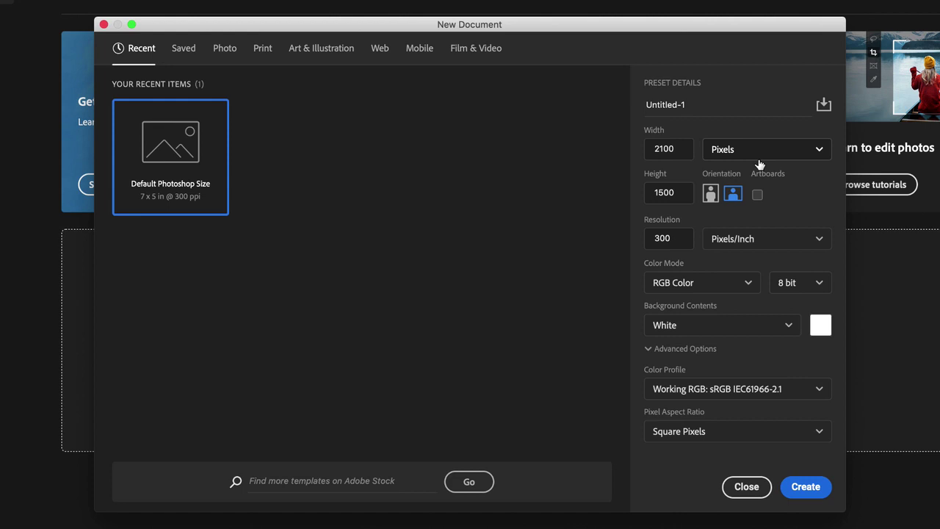
{"action": "left_click", "coordinate": [676, 150]}
{"action": "type", "text": "1"}
{"action": "left_click", "coordinate": [667, 192]}
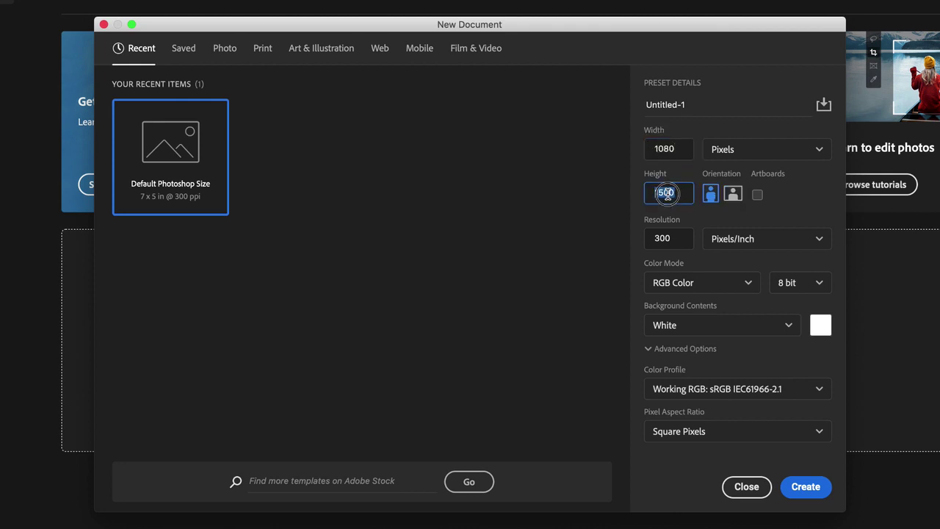
{"action": "type", "text": "1080"}
{"action": "left_click", "coordinate": [677, 238]}
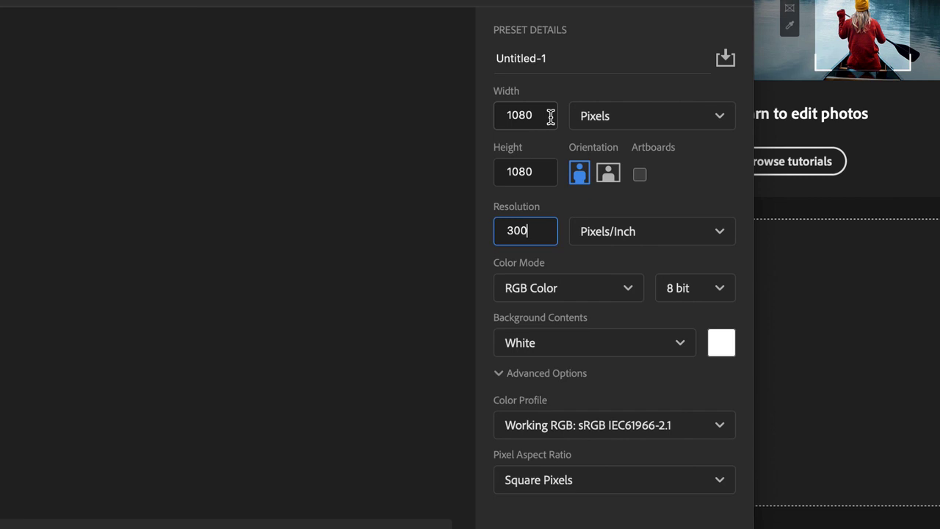
{"action": "left_click", "coordinate": [543, 287]}
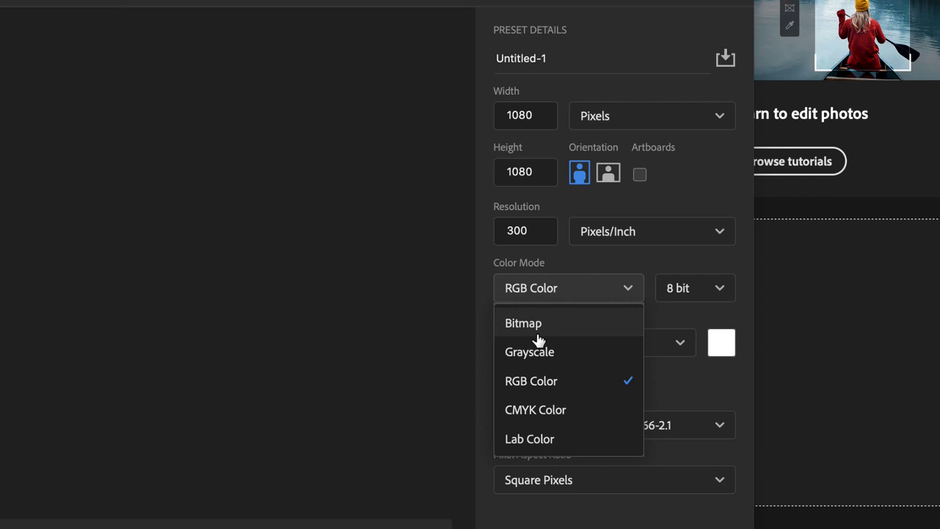
{"action": "left_click", "coordinate": [539, 380]}
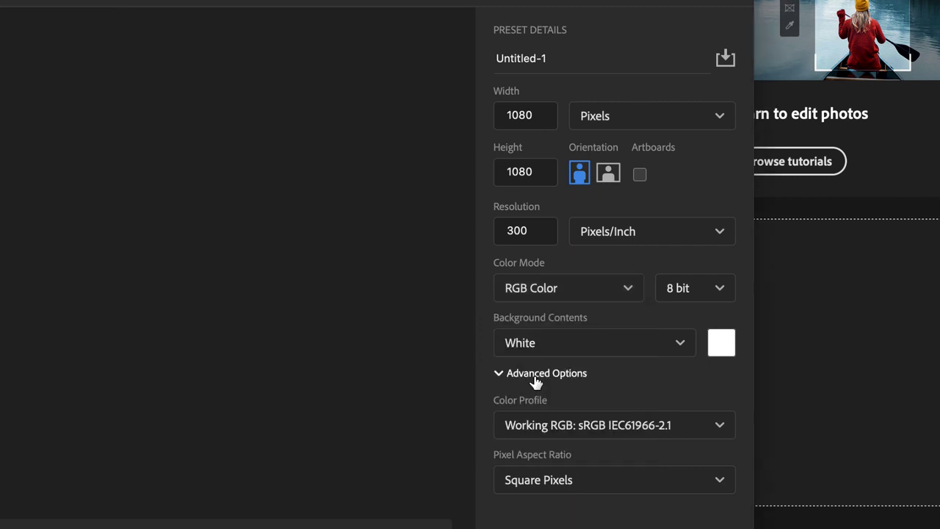
{"action": "left_click", "coordinate": [626, 344]}
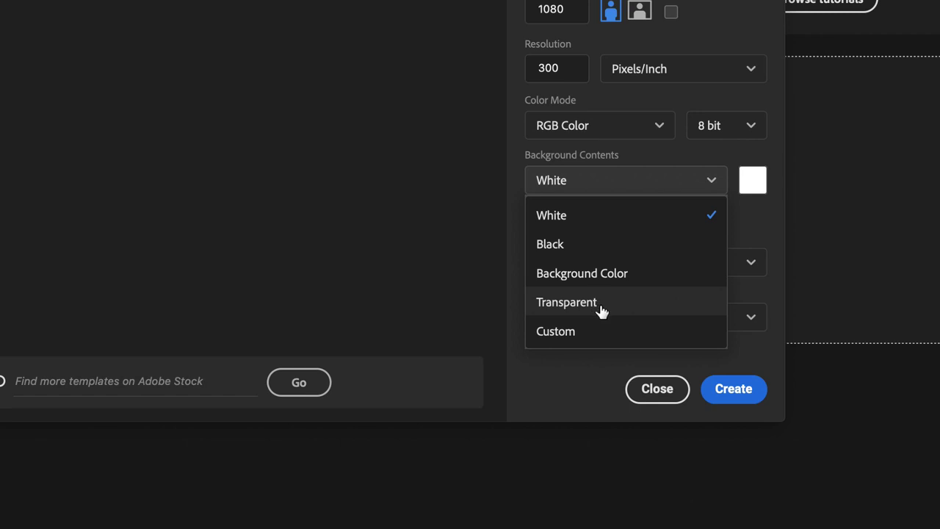
{"action": "left_click", "coordinate": [598, 214]}
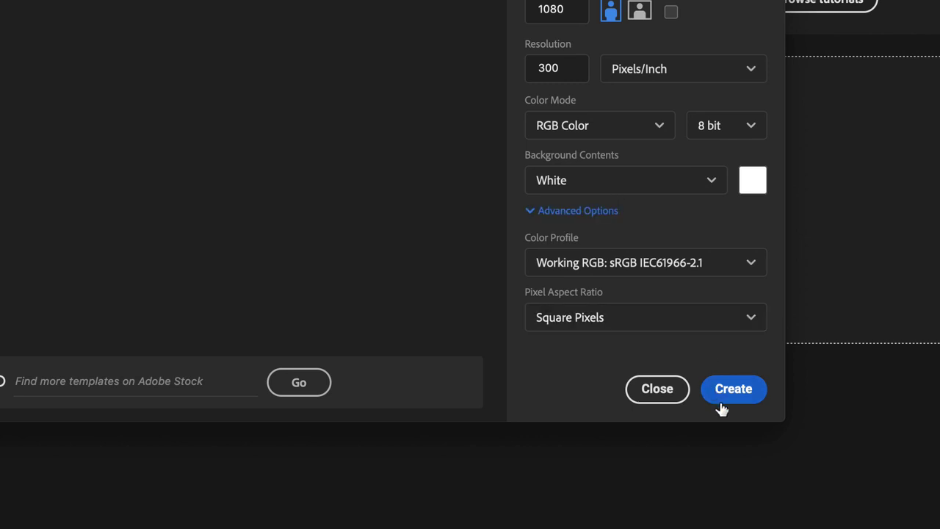
{"action": "left_click", "coordinate": [581, 211]}
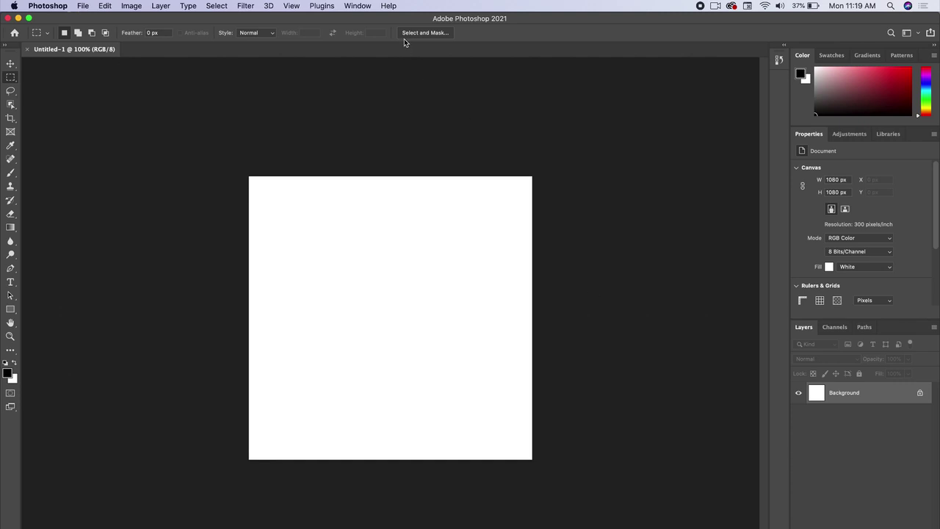
{"action": "left_click", "coordinate": [322, 6]}
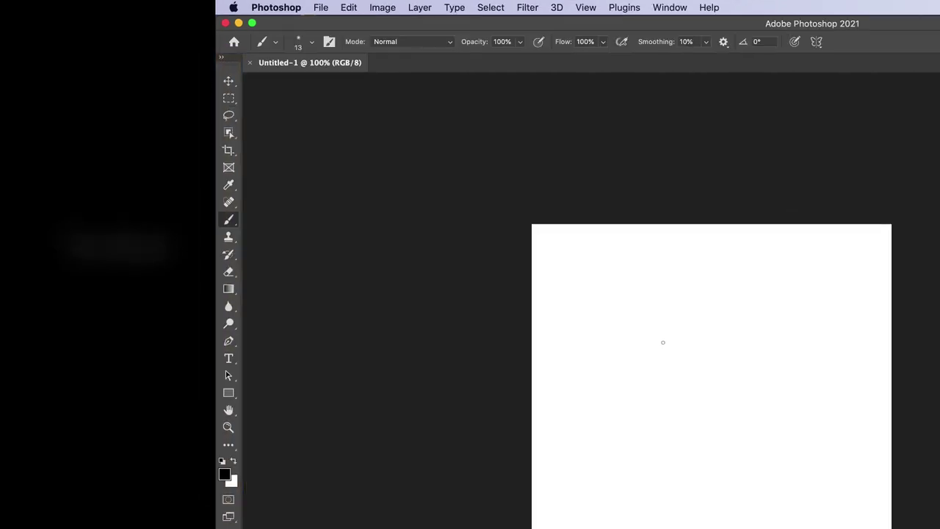
{"action": "left_click", "coordinate": [348, 8]}
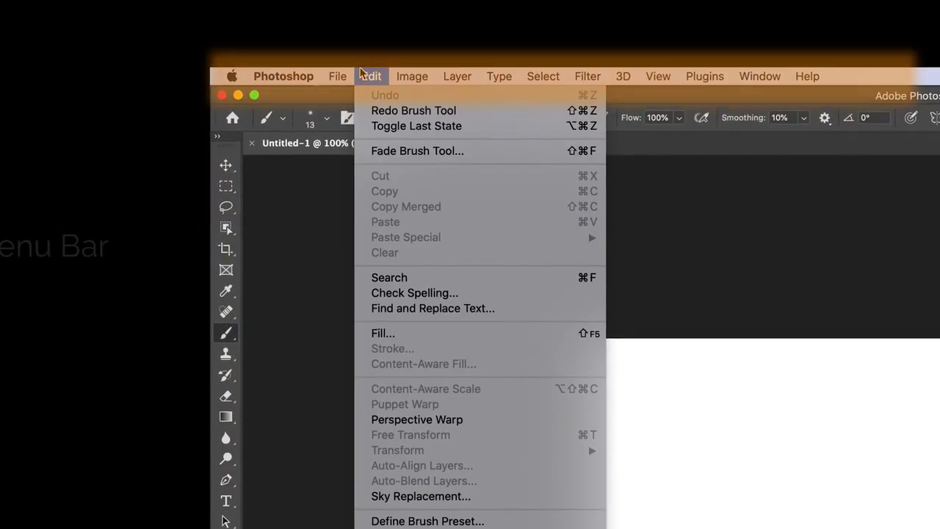
{"action": "mouse_move", "coordinate": [382, 7]}
{"action": "mouse_move", "coordinate": [503, 76]}
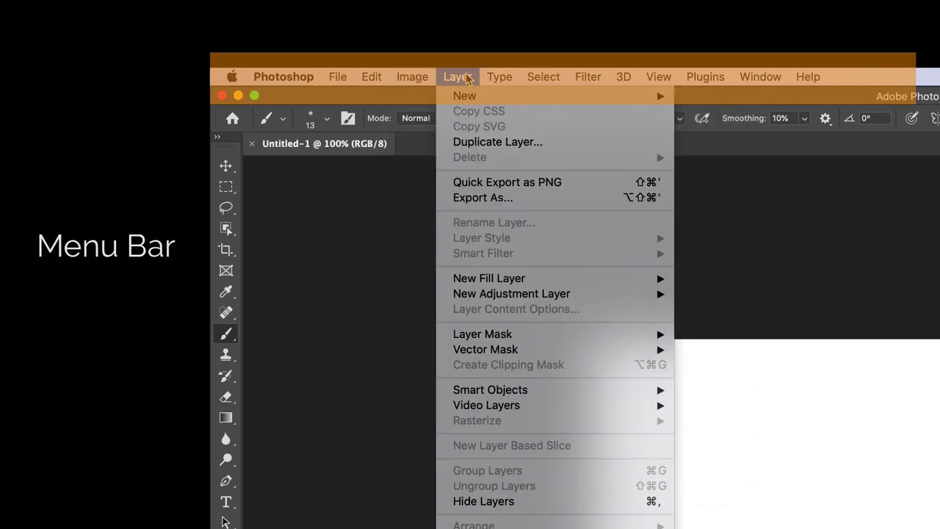
{"action": "mouse_move", "coordinate": [419, 80]}
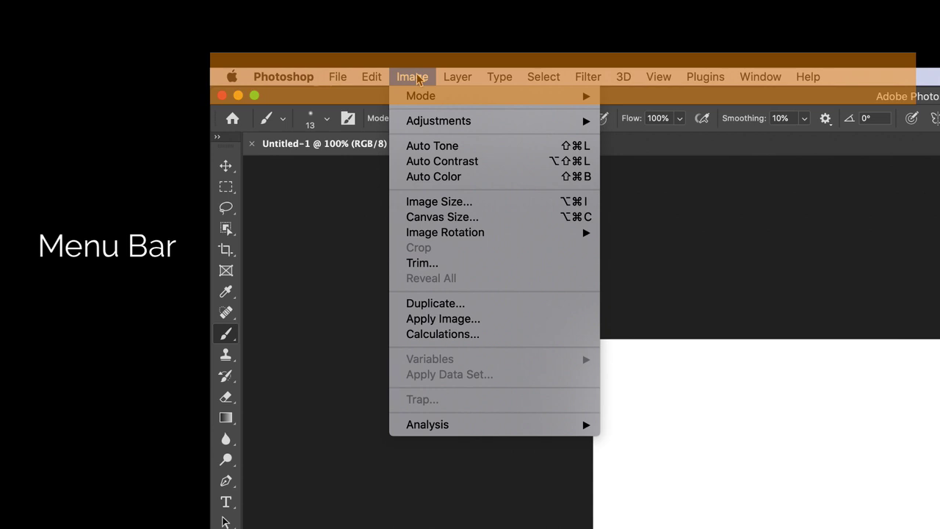
{"action": "mouse_move", "coordinate": [430, 122]}
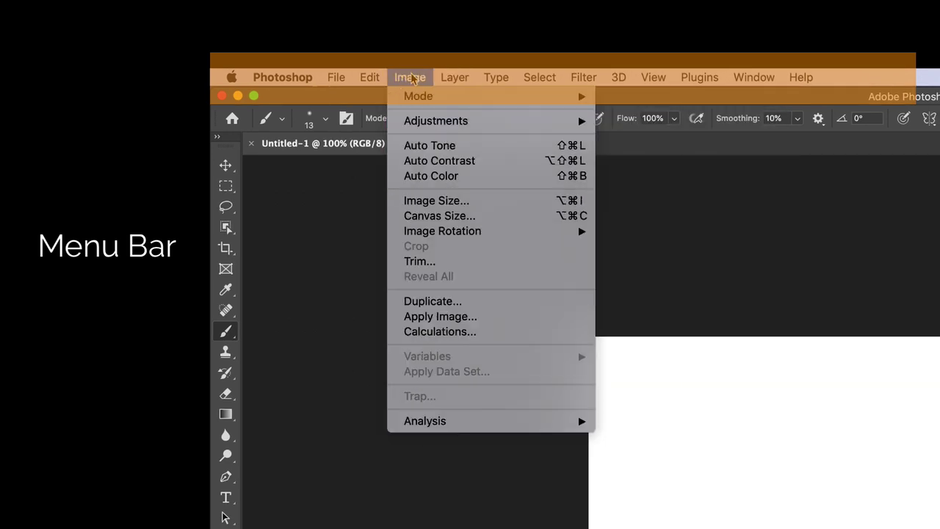
{"action": "mouse_move", "coordinate": [537, 74]}
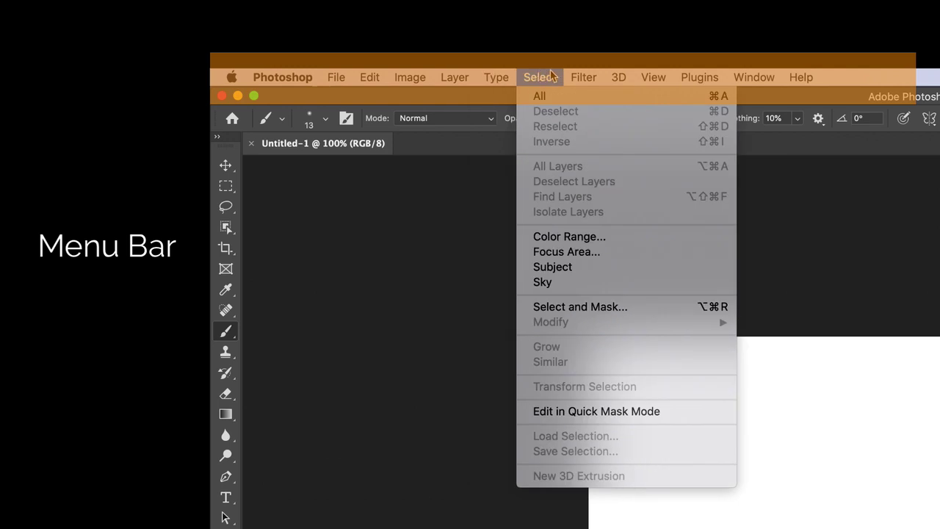
{"action": "mouse_move", "coordinate": [582, 79]}
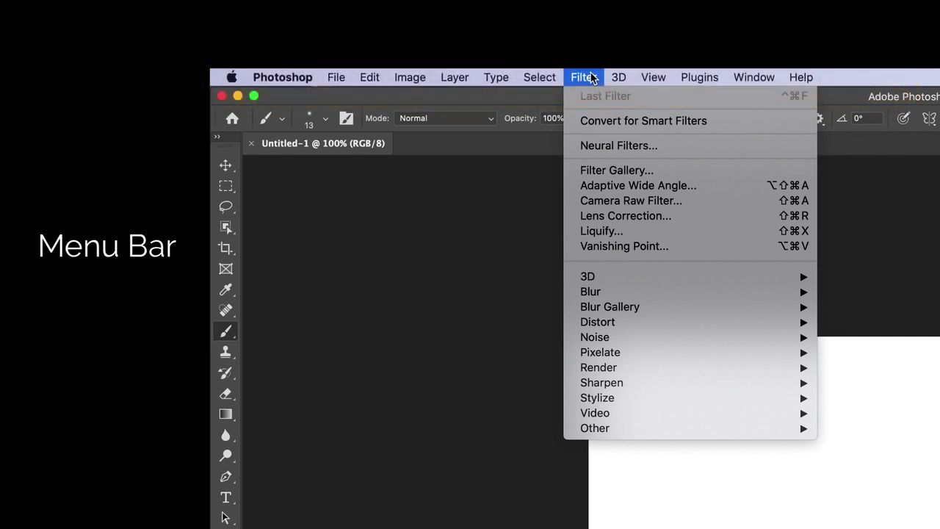
{"action": "mouse_move", "coordinate": [617, 80]}
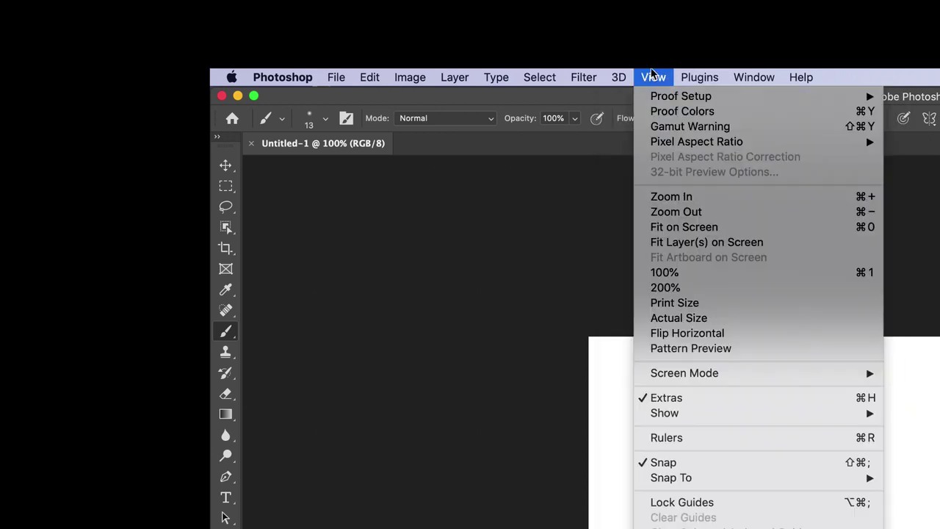
{"action": "left_click", "coordinate": [653, 77]}
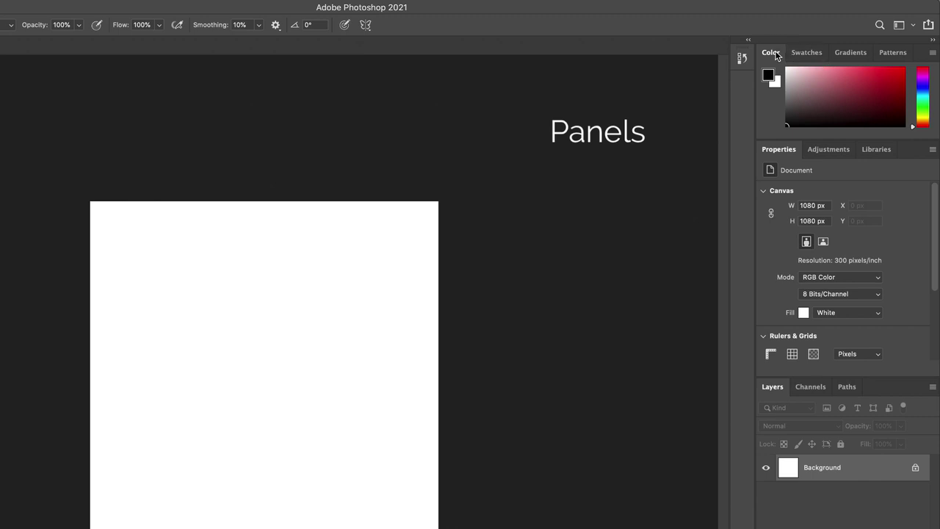
- Undock the Color and Patterns panels, redock them, and float Patterns again
{"action": "left_click_drag", "start_coordinate": [770, 53], "coordinate": [403, 135]}
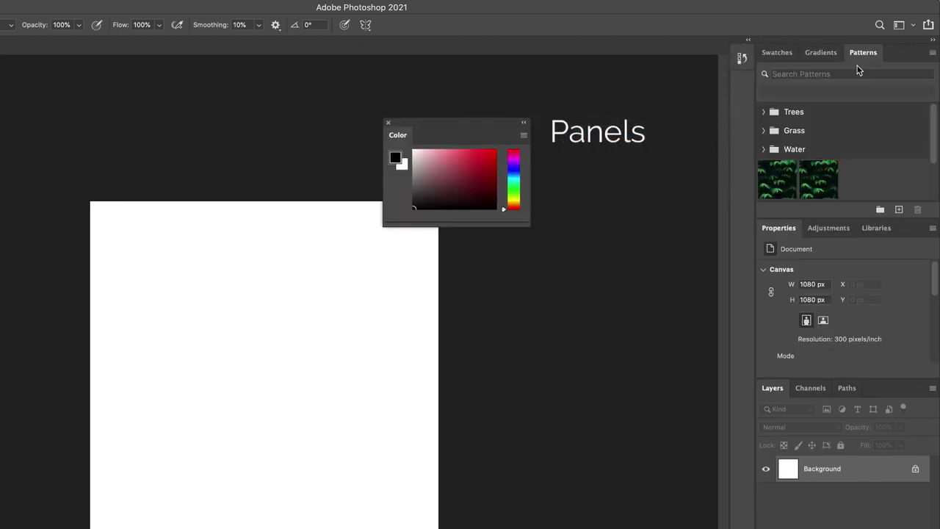
{"action": "left_click_drag", "start_coordinate": [861, 59], "coordinate": [420, 279]}
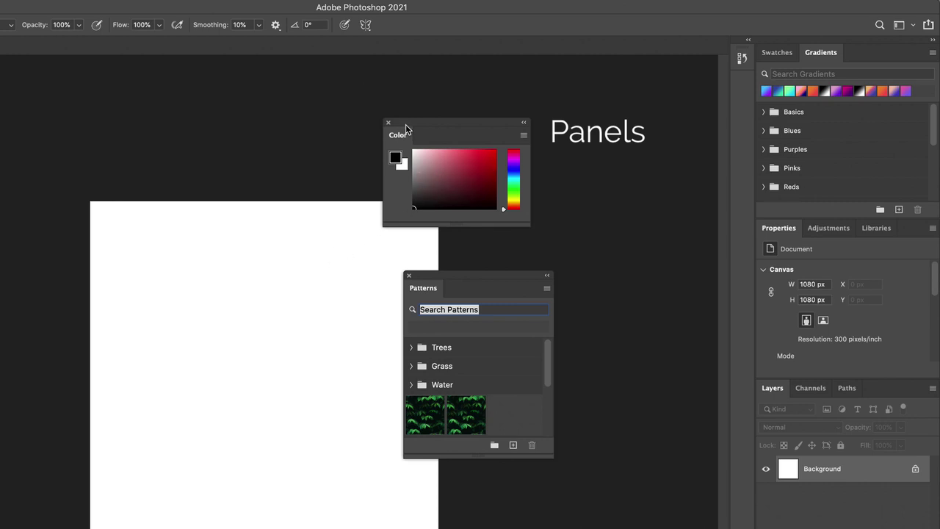
{"action": "left_click_drag", "start_coordinate": [403, 126], "coordinate": [429, 110]}
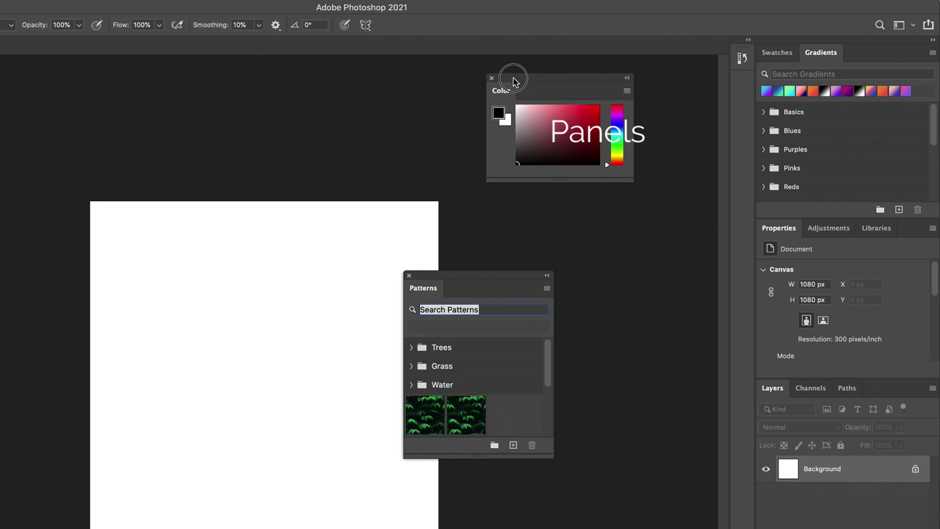
{"action": "left_click_drag", "start_coordinate": [513, 81], "coordinate": [868, 58]}
{"action": "left_click_drag", "start_coordinate": [428, 275], "coordinate": [534, 151]}
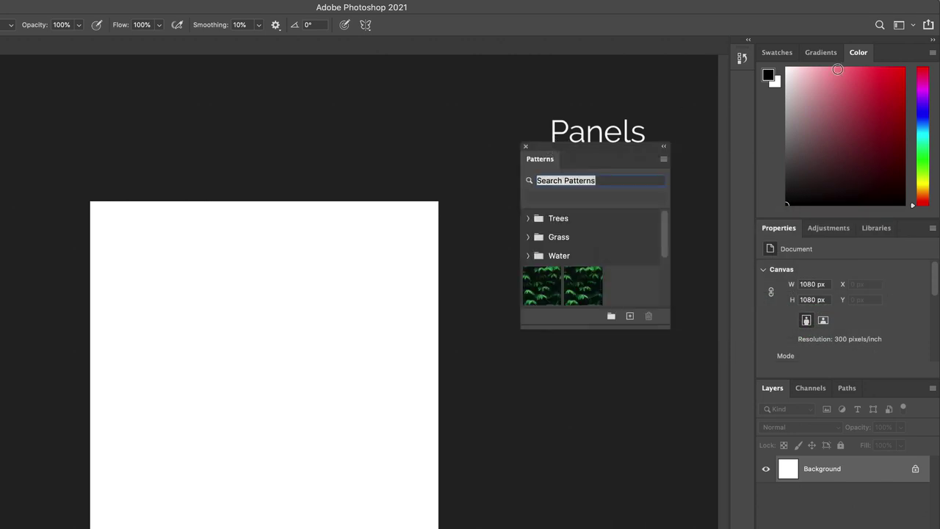
{"action": "left_click_drag", "start_coordinate": [858, 54], "coordinate": [808, 55]}
- Browse the docked Gradients, Swatches and Color tabs
{"action": "left_click", "coordinate": [818, 53]}
{"action": "left_click", "coordinate": [776, 52]}
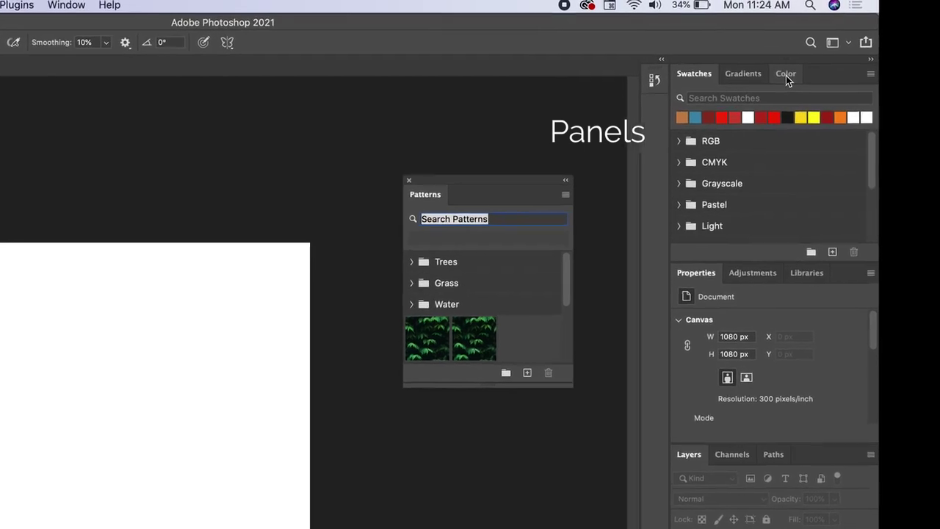
{"action": "left_click", "coordinate": [786, 76]}
{"action": "left_click", "coordinate": [698, 80]}
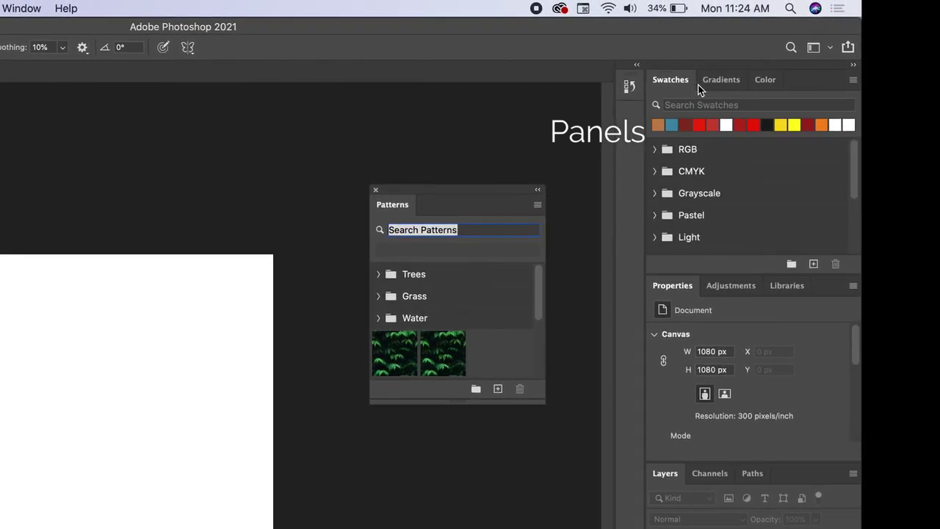
{"action": "left_click", "coordinate": [714, 81]}
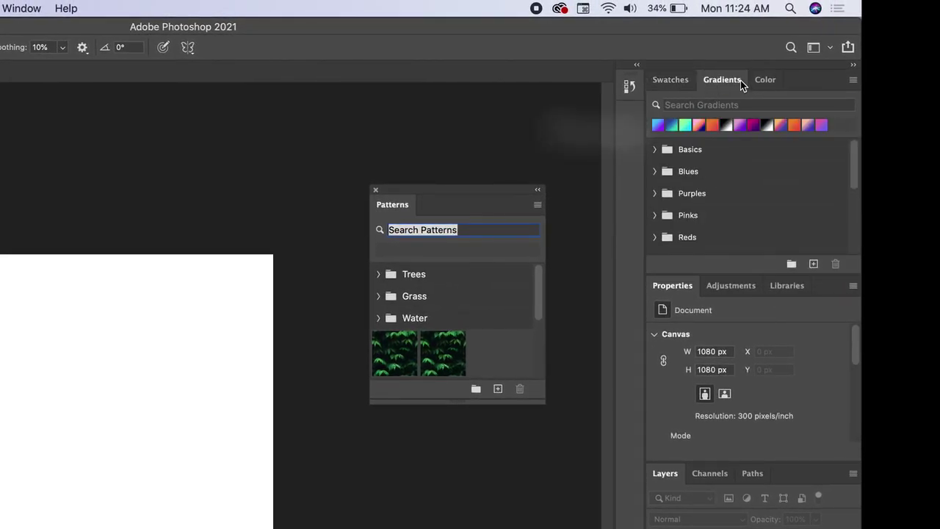
{"action": "left_click", "coordinate": [760, 82]}
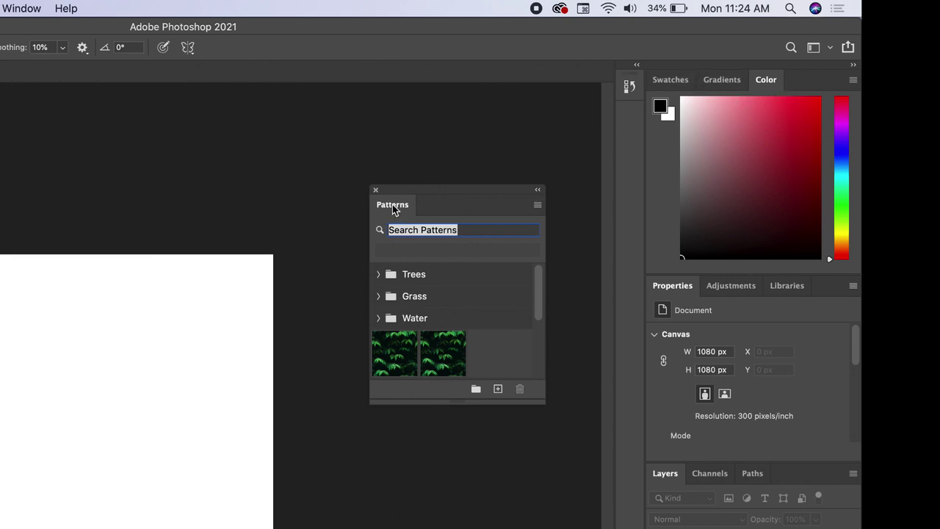
- Close the floating Patterns panel, then float and close the Color panel
{"action": "left_click_drag", "start_coordinate": [393, 207], "coordinate": [243, 268]}
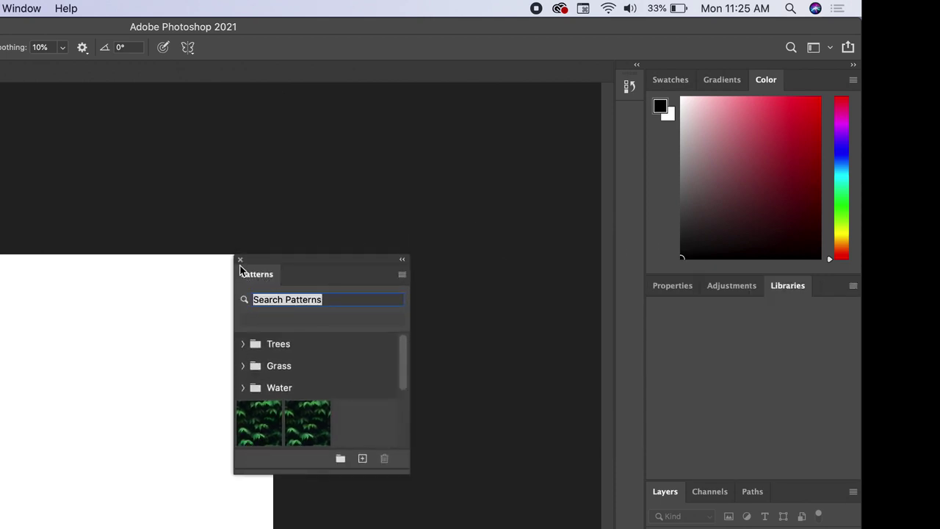
{"action": "left_click", "coordinate": [241, 261]}
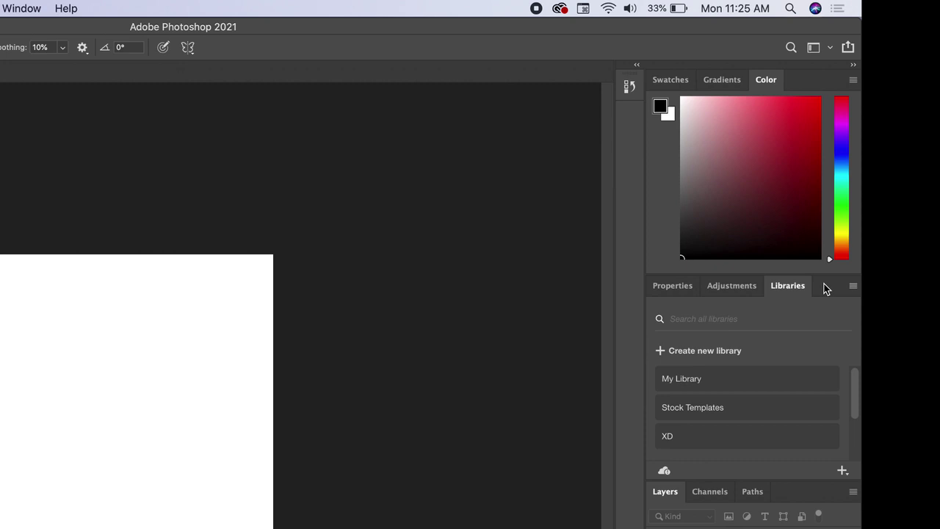
{"action": "left_click_drag", "start_coordinate": [771, 86], "coordinate": [182, 313]}
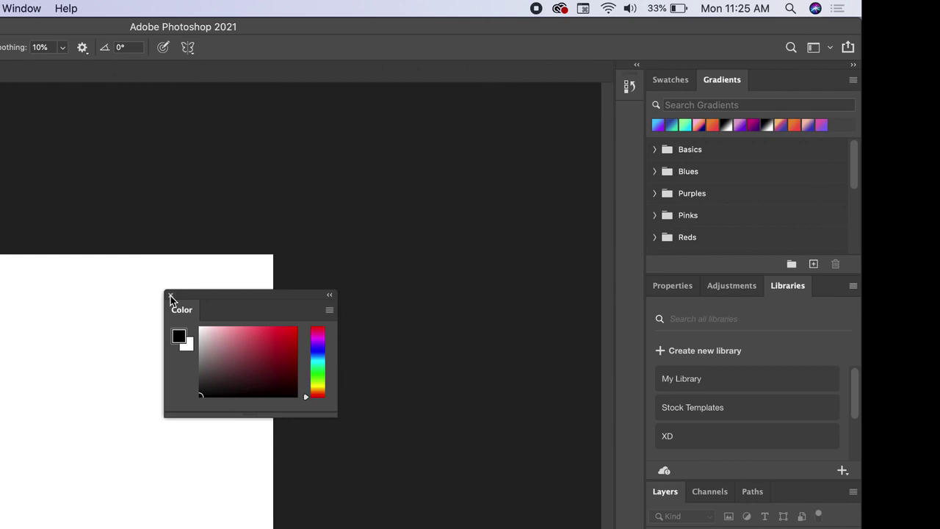
{"action": "left_click", "coordinate": [170, 295]}
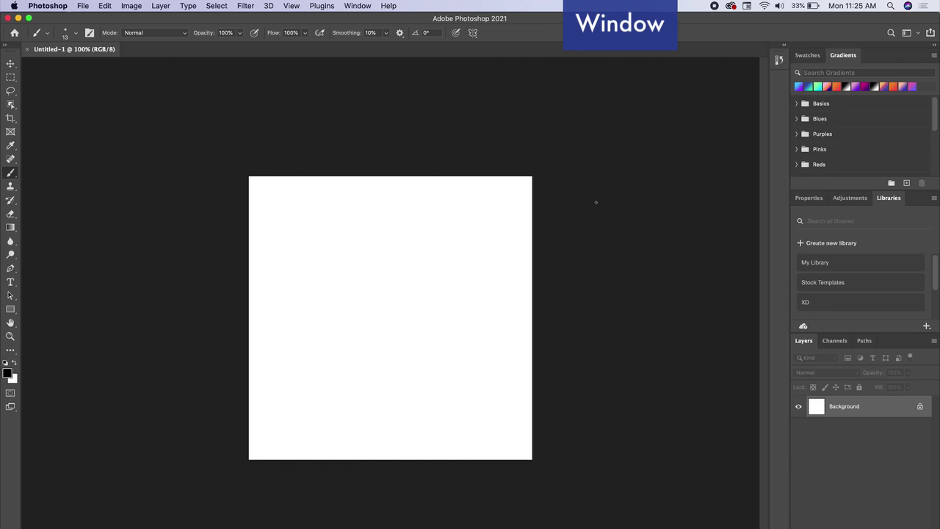
- Reopen the Color panel from the Window menu and dock it beside Gradients
{"action": "left_click", "coordinate": [359, 6]}
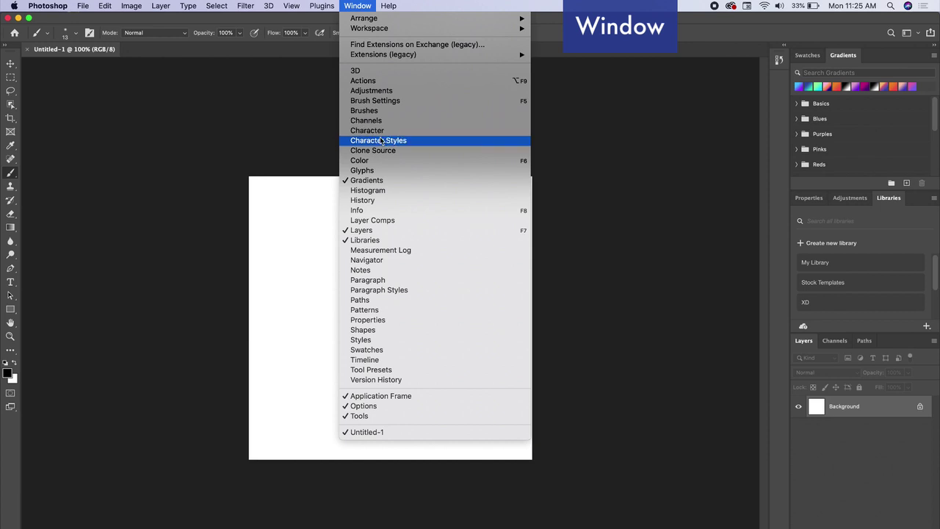
{"action": "left_click", "coordinate": [375, 161]}
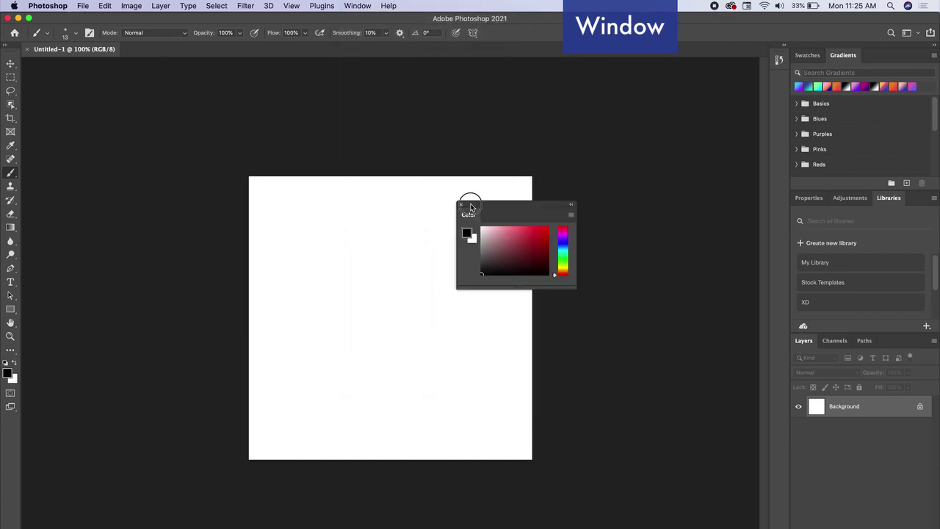
{"action": "left_click_drag", "start_coordinate": [470, 203], "coordinate": [880, 58]}
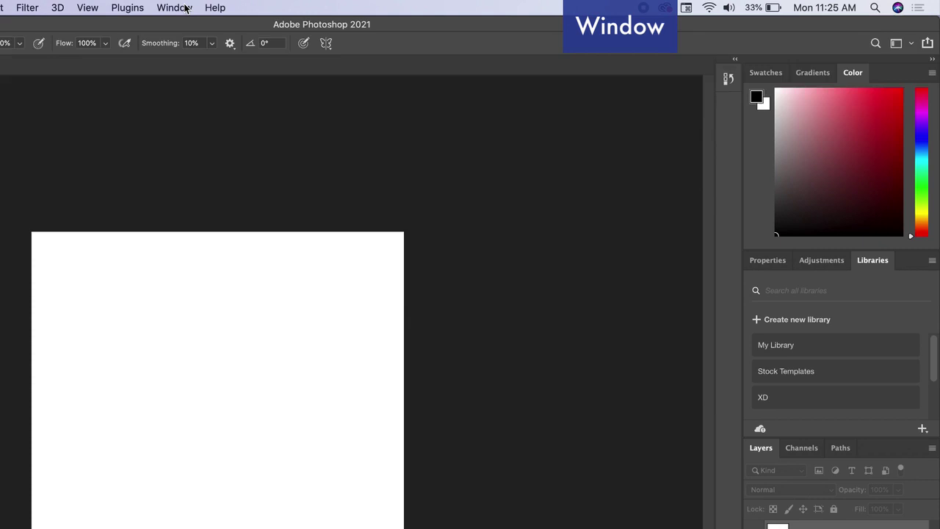
- Open the Brushes panel from the Window menu and collapse it to a dock icon
{"action": "left_click", "coordinate": [184, 8]}
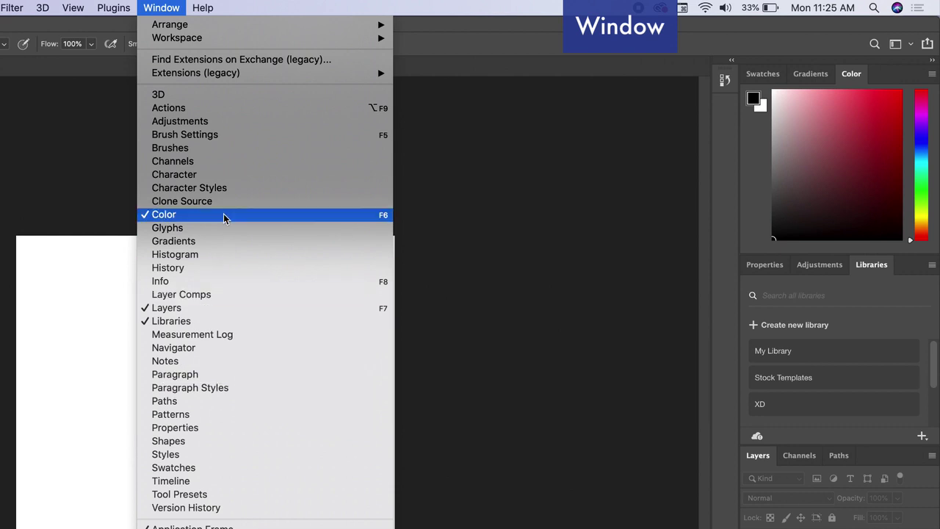
{"action": "left_click", "coordinate": [216, 148]}
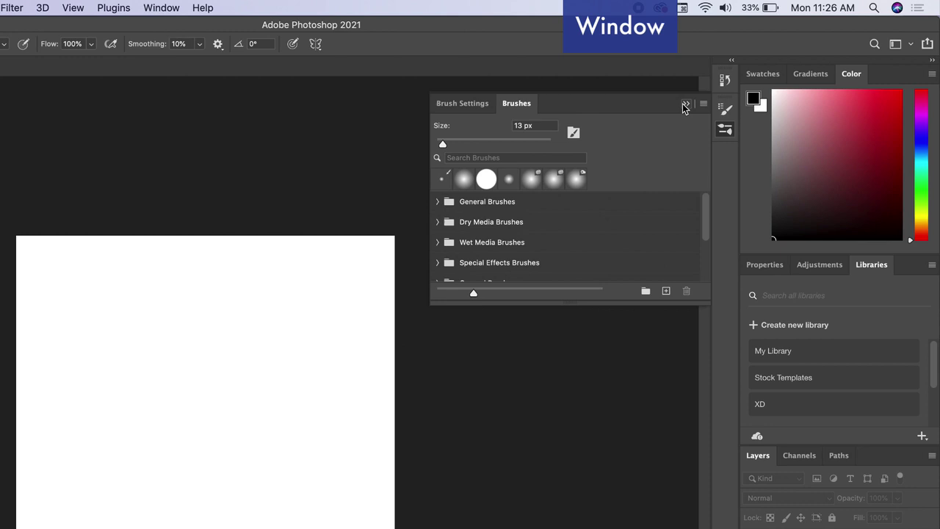
{"action": "left_click", "coordinate": [686, 104]}
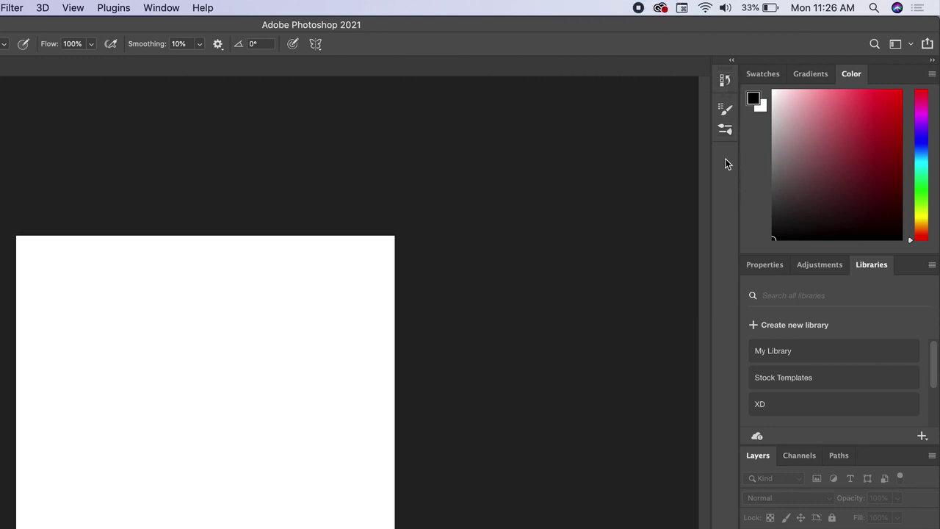
{"action": "left_click", "coordinate": [734, 63]}
{"action": "left_click", "coordinate": [733, 64]}
{"action": "left_click", "coordinate": [855, 74]}
{"action": "left_click_drag", "start_coordinate": [855, 74], "coordinate": [725, 156]}
{"action": "left_click", "coordinate": [723, 163]}
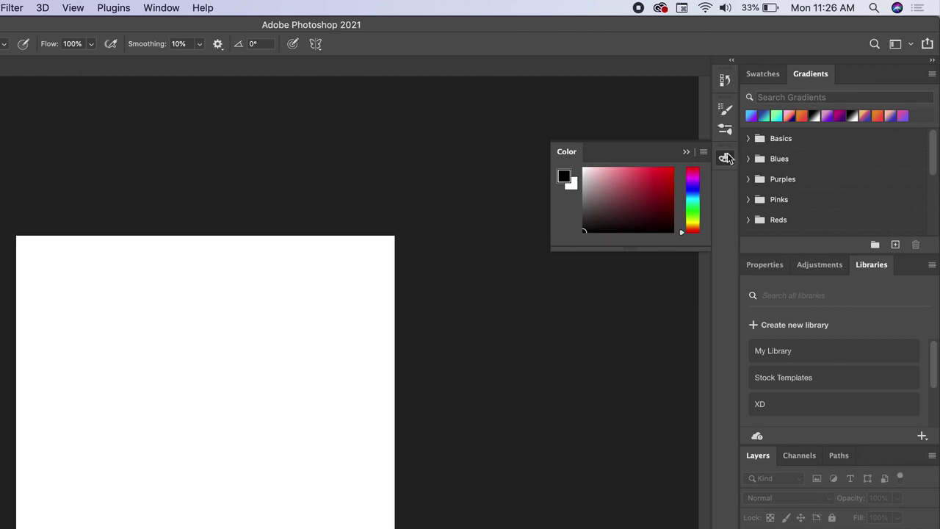
{"action": "left_click", "coordinate": [725, 159]}
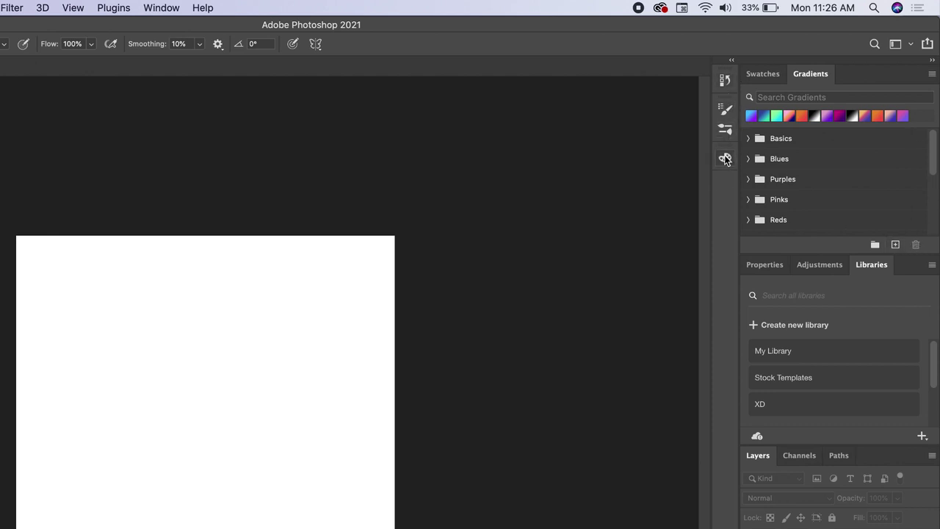
{"action": "left_click_drag", "start_coordinate": [725, 159], "coordinate": [858, 75]}
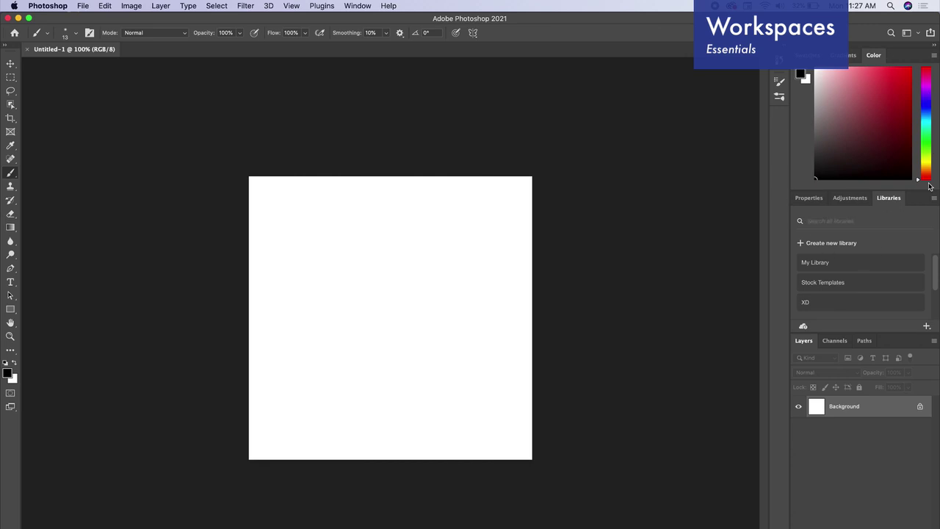
- Choose Window > Workspace > Reset Essentials to restore the default panel layout
{"action": "left_click", "coordinate": [357, 6]}
{"action": "mouse_move", "coordinate": [361, 29]}
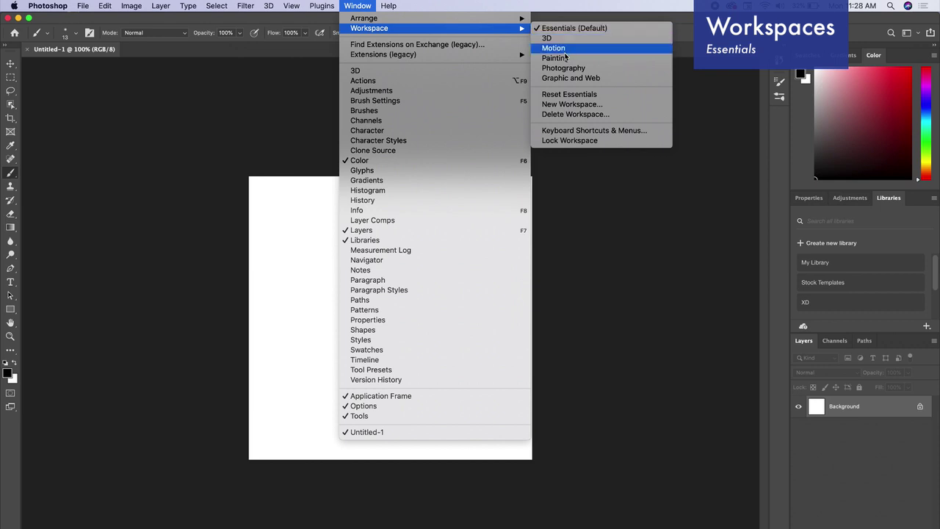
{"action": "left_click", "coordinate": [564, 96]}
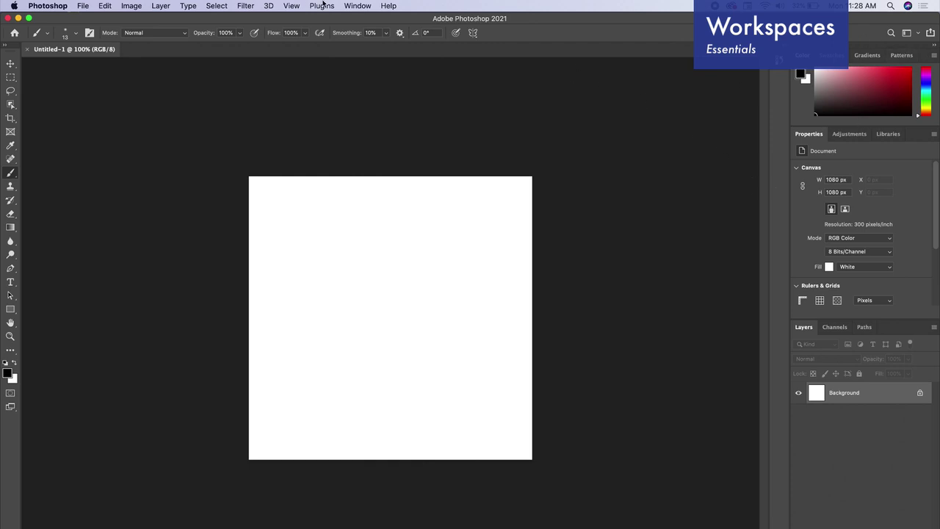
- Save the current panel layout as a new workspace named 'my workspace'
{"action": "left_click", "coordinate": [353, 7]}
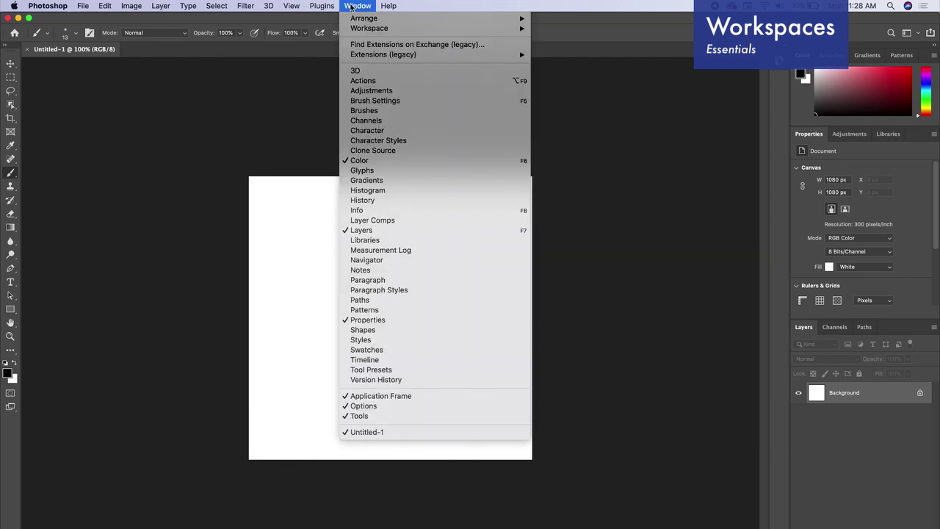
{"action": "mouse_move", "coordinate": [411, 28]}
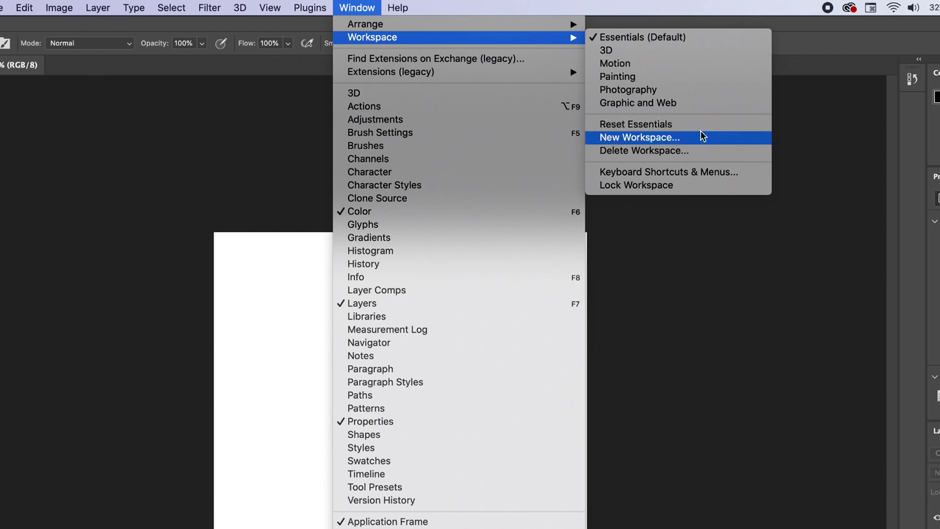
{"action": "left_click", "coordinate": [676, 139]}
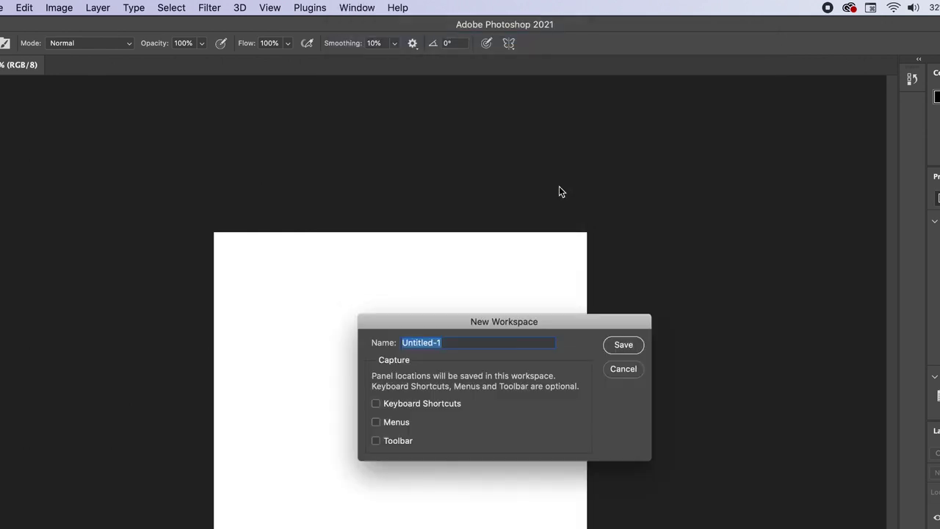
{"action": "type", "text": "my workshapce"}
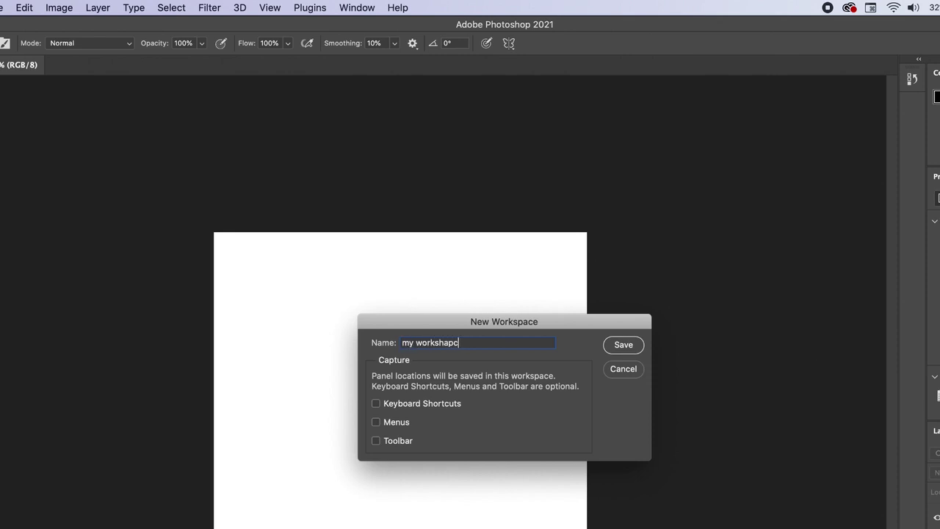
{"action": "key", "text": "BackSpace"}
{"action": "key", "text": "BackSpace"}
{"action": "key", "text": "BackSpace"}
{"action": "key", "text": "BackSpace"}
{"action": "key", "text": "BackSpace"}
{"action": "type", "text": "pace"}
{"action": "left_click", "coordinate": [624, 345]}
- Switch back to the Essentials workspace and reset it
{"action": "left_click", "coordinate": [345, 7]}
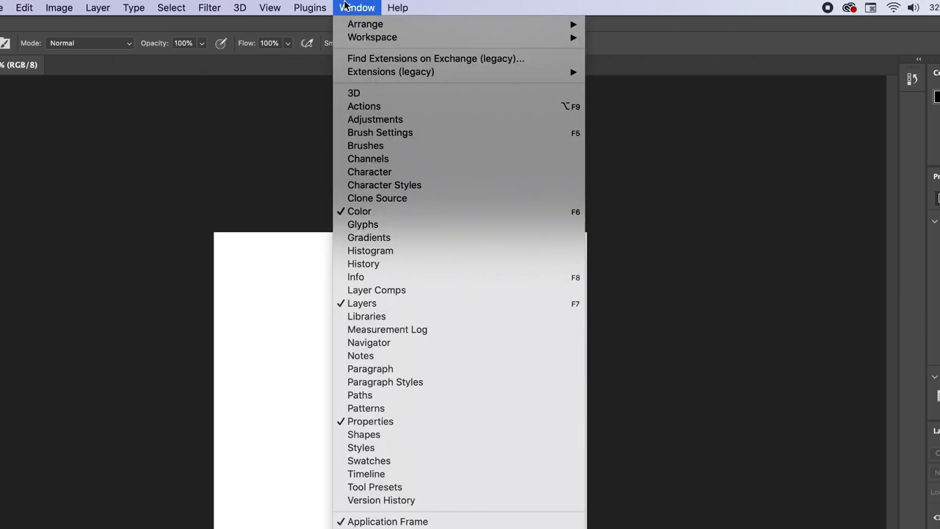
{"action": "mouse_move", "coordinate": [358, 38]}
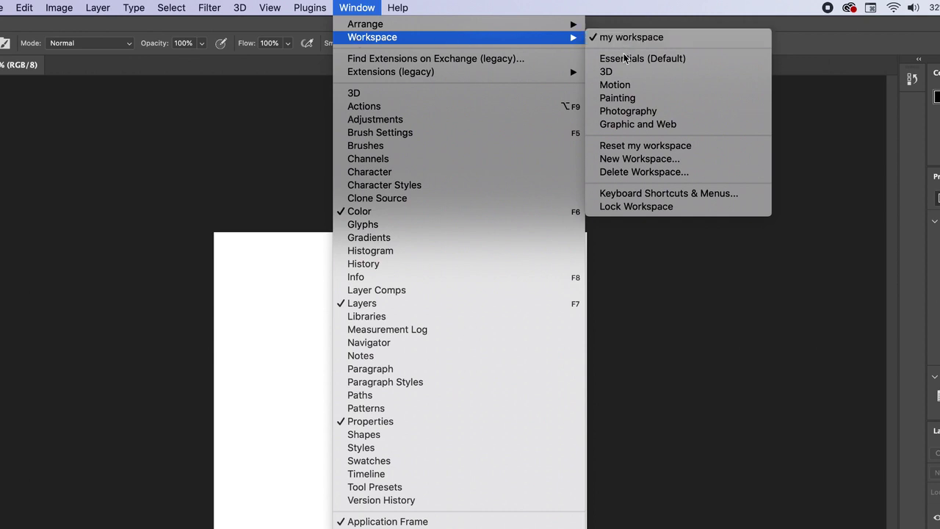
{"action": "left_click", "coordinate": [626, 59]}
{"action": "left_click", "coordinate": [355, 7]}
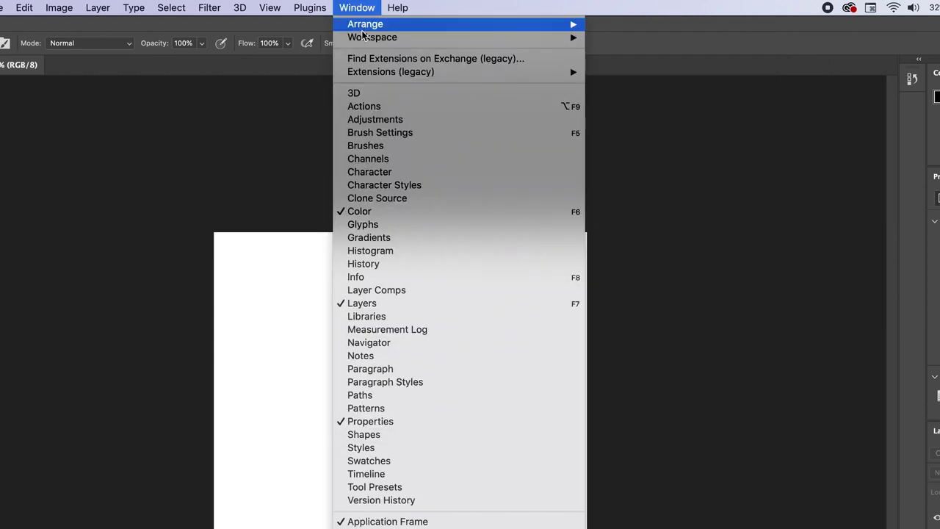
{"action": "mouse_move", "coordinate": [450, 38]}
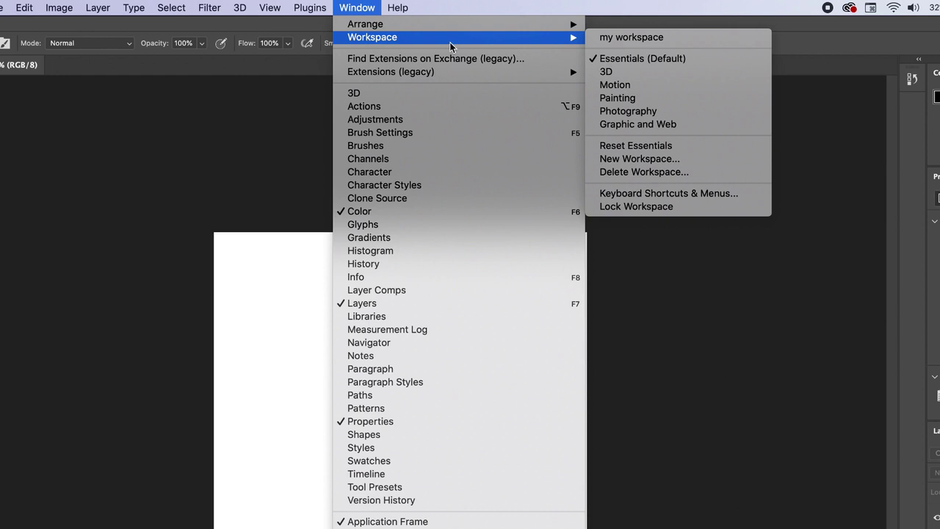
{"action": "left_click", "coordinate": [634, 146]}
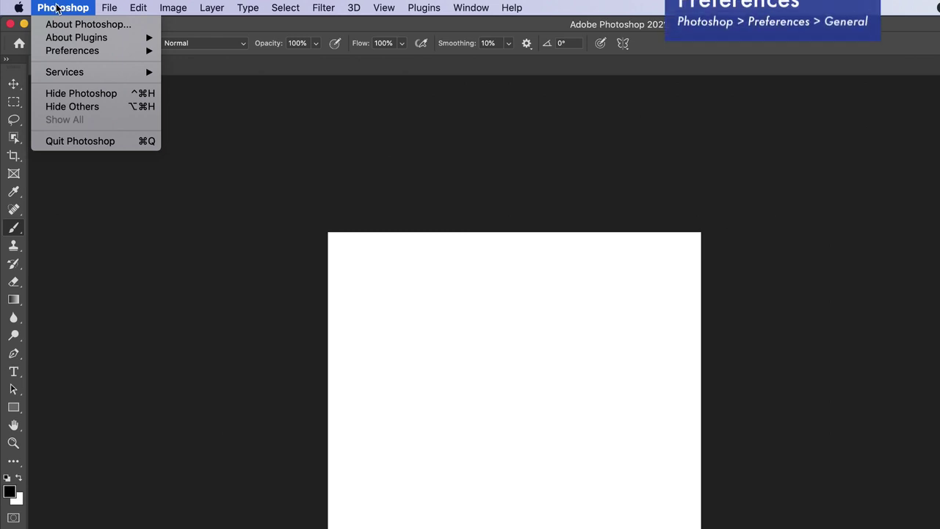
- Open Preferences > General and move the dialog up and left into view
{"action": "mouse_move", "coordinate": [76, 50]}
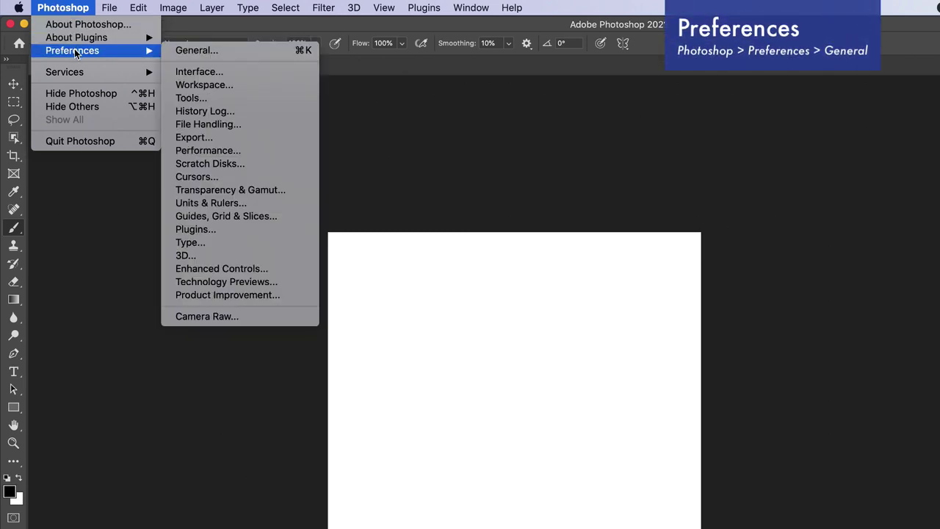
{"action": "left_click", "coordinate": [195, 50]}
{"action": "left_click_drag", "start_coordinate": [384, 193], "coordinate": [321, 173]}
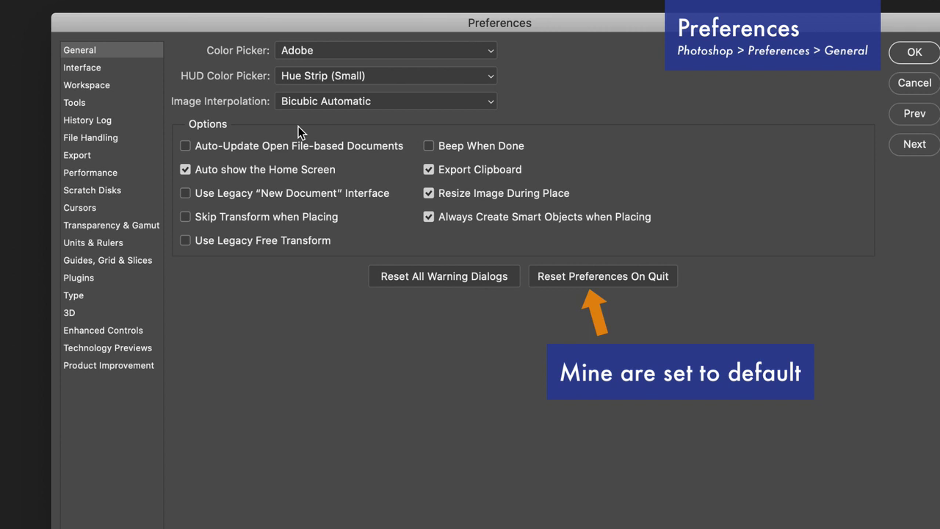
- On the Interface preferences, preview the lightest and darkest themes, then choose dark grey
{"action": "left_click", "coordinate": [92, 67]}
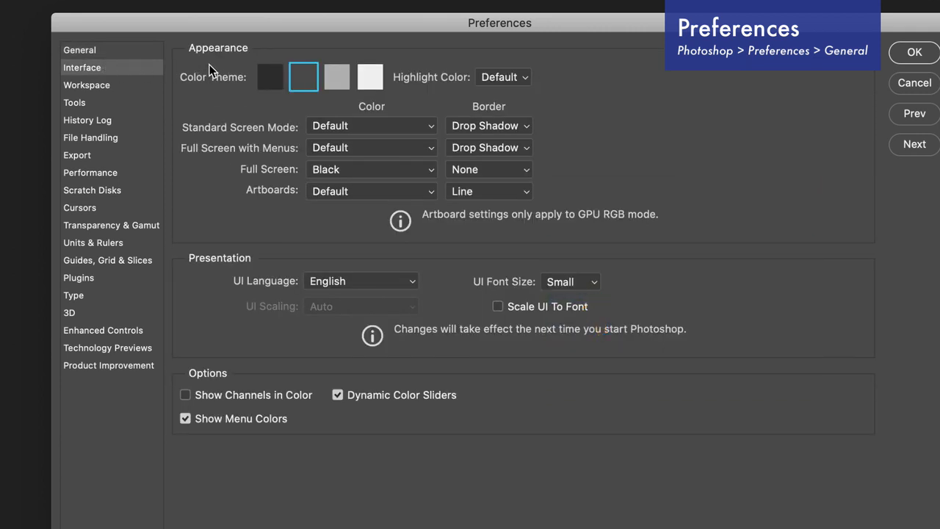
{"action": "left_click", "coordinate": [369, 80]}
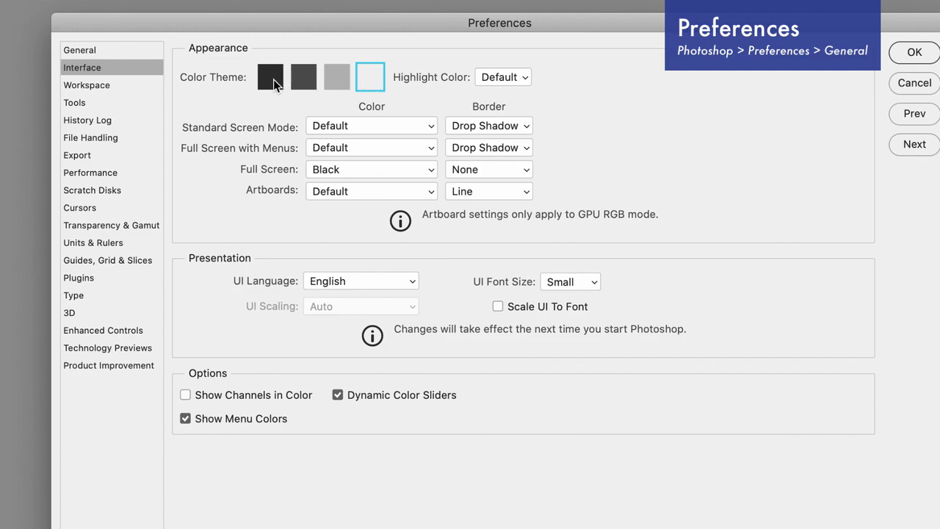
{"action": "left_click", "coordinate": [272, 80]}
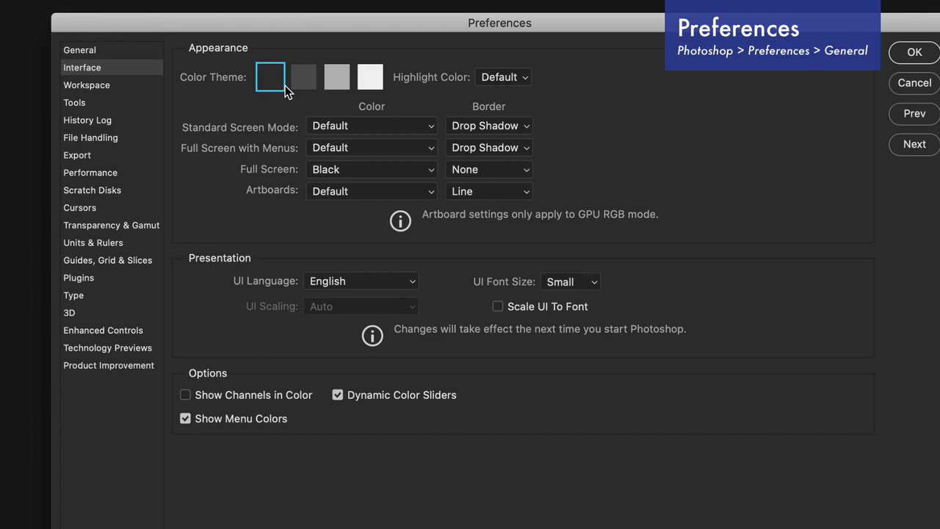
{"action": "left_click", "coordinate": [370, 79]}
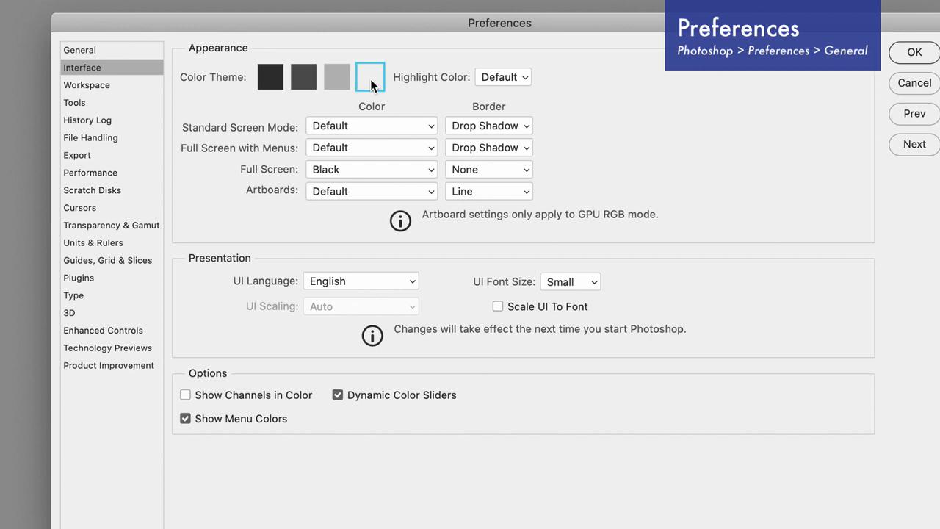
{"action": "left_click", "coordinate": [305, 78]}
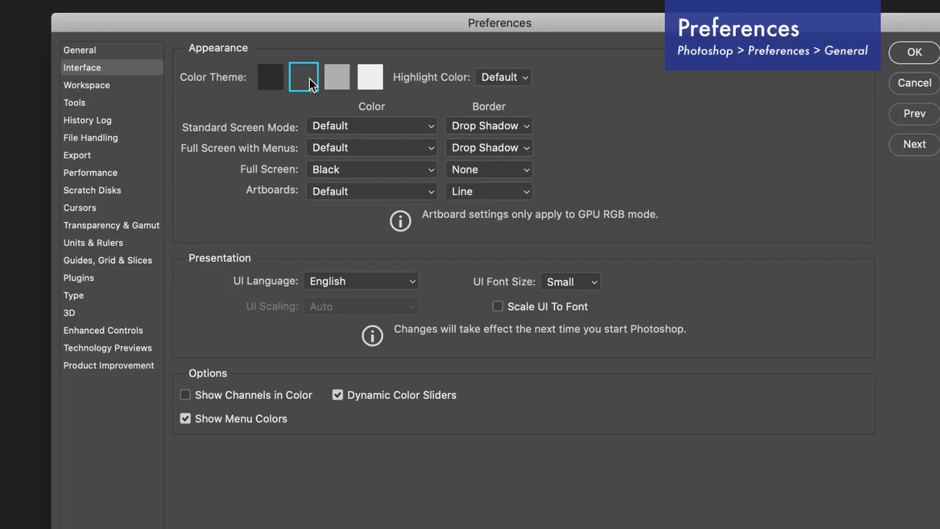